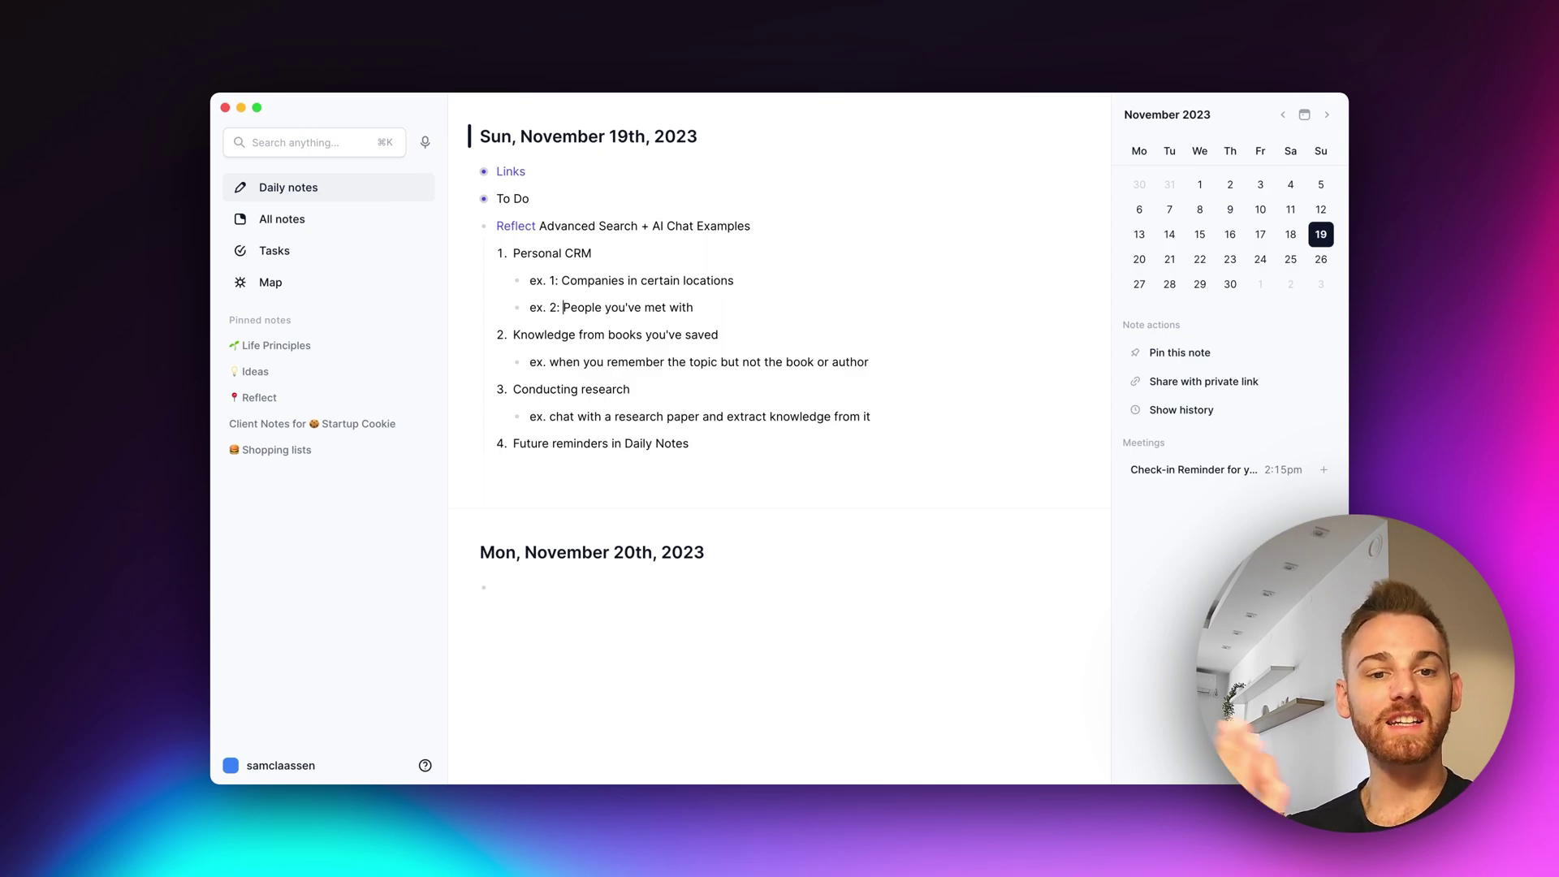
Step: Open the search overlay with Cmd+K to see recent notes and a daily-note preview
key("super+k")
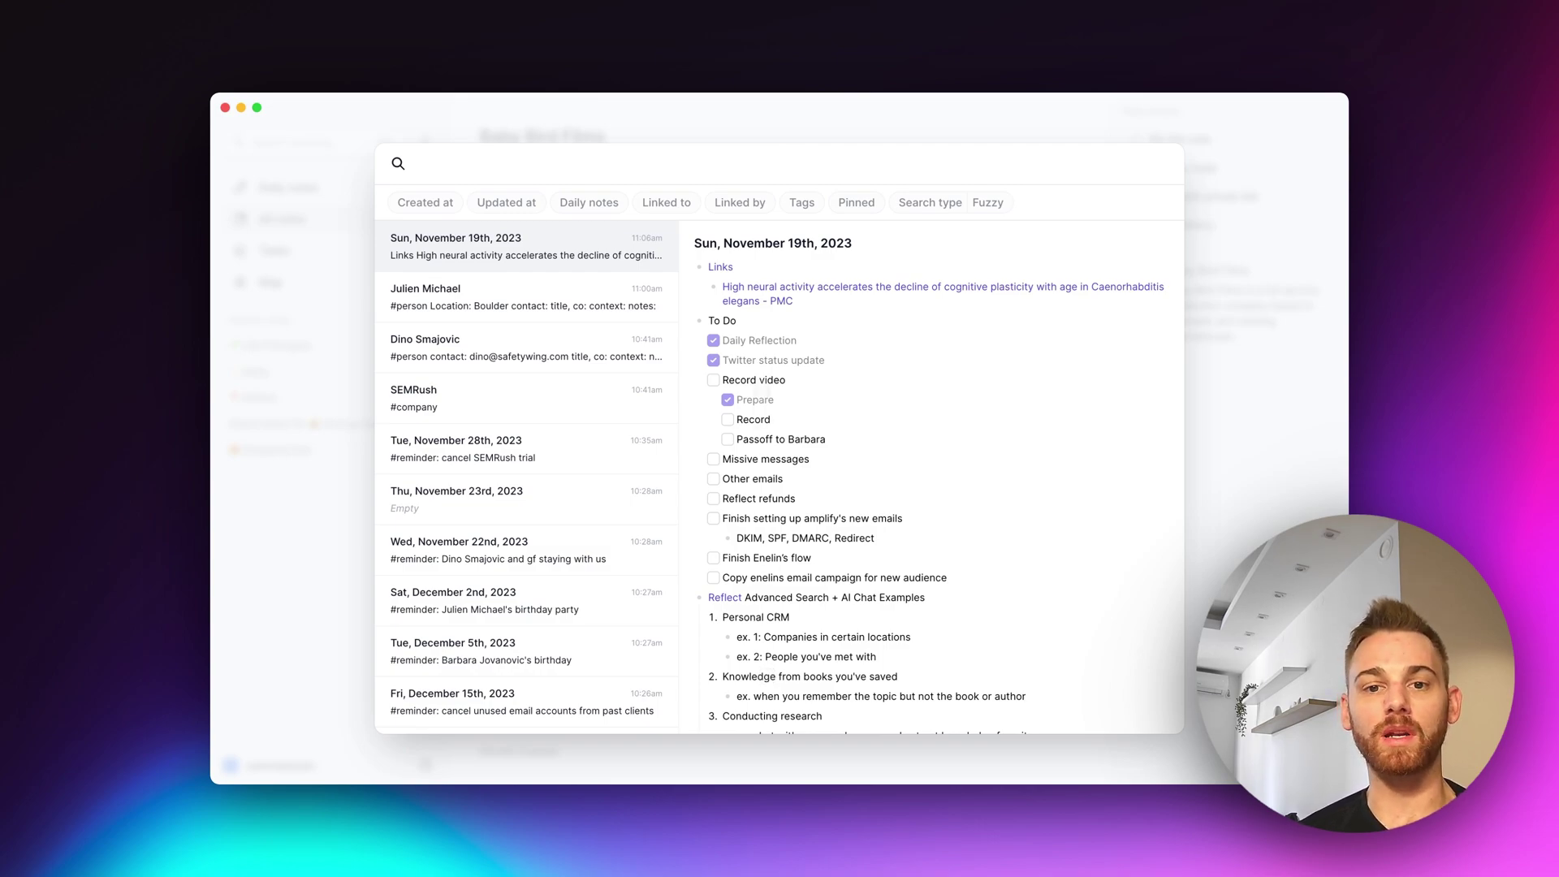
Step: Filter the search results to notes tagged #company
left_click(796, 204)
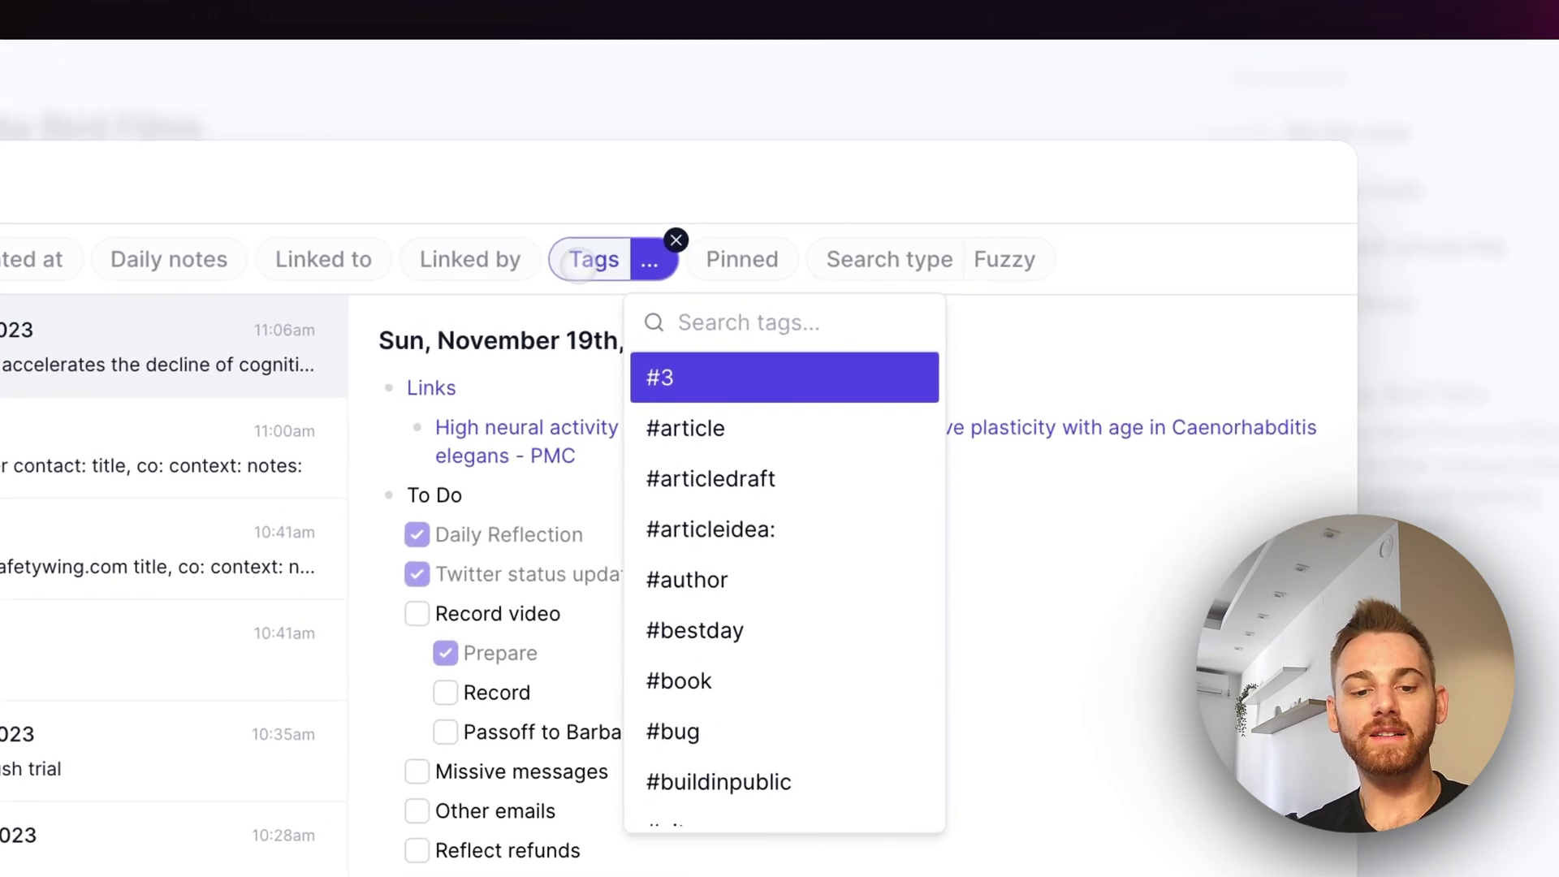
type("#comp")
key("Return")
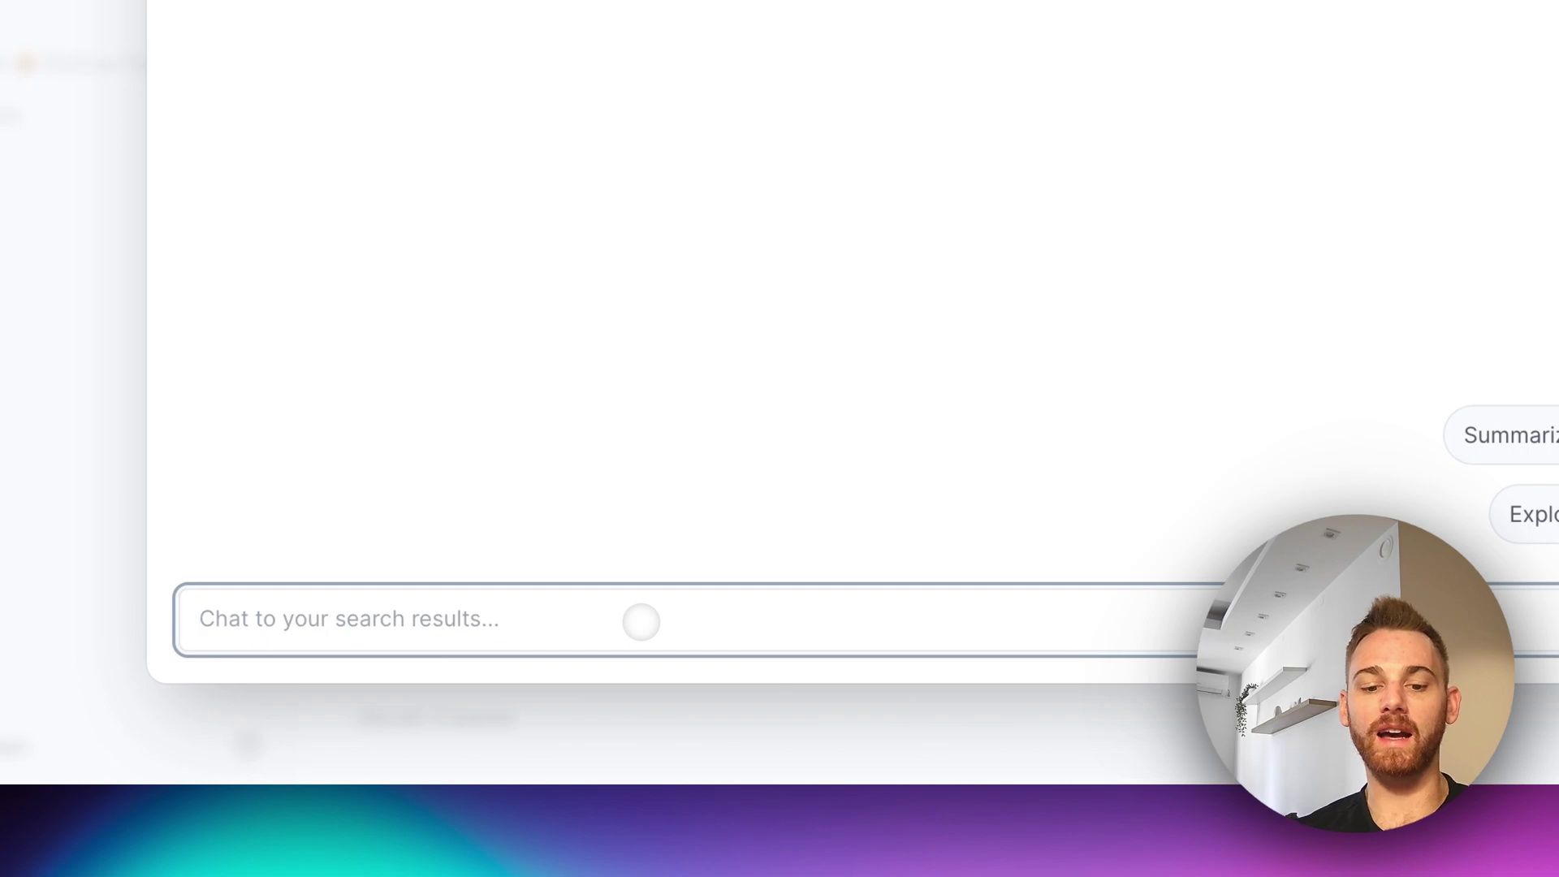
Step: Ask the AI 'What companies do I know in Boulder?' and open the cited Baby Bird Films note
type("What compani")
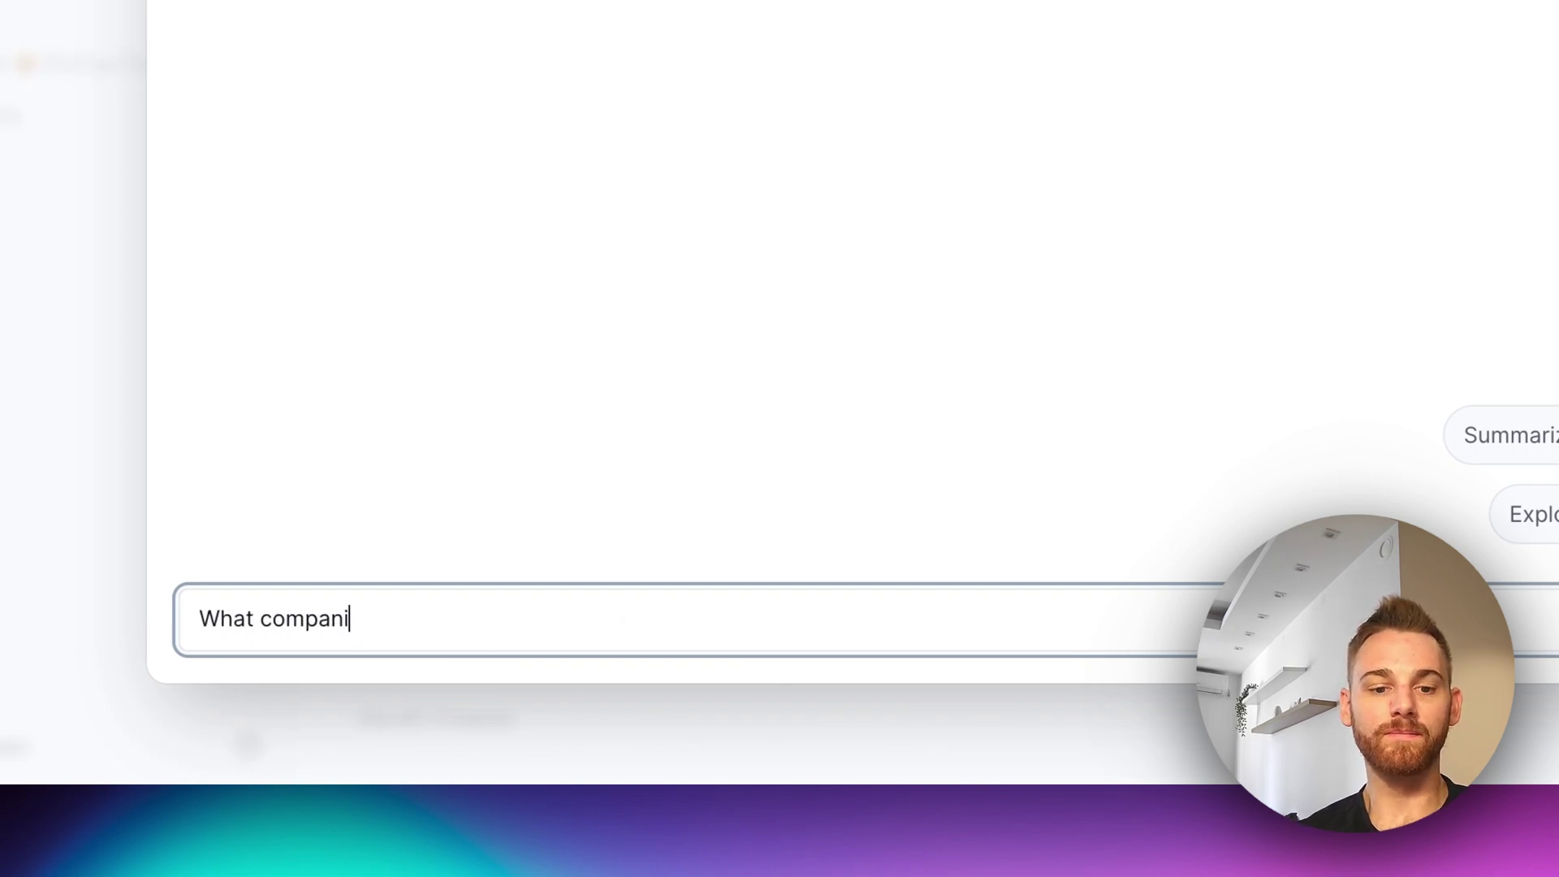
type("es do I know in BO")
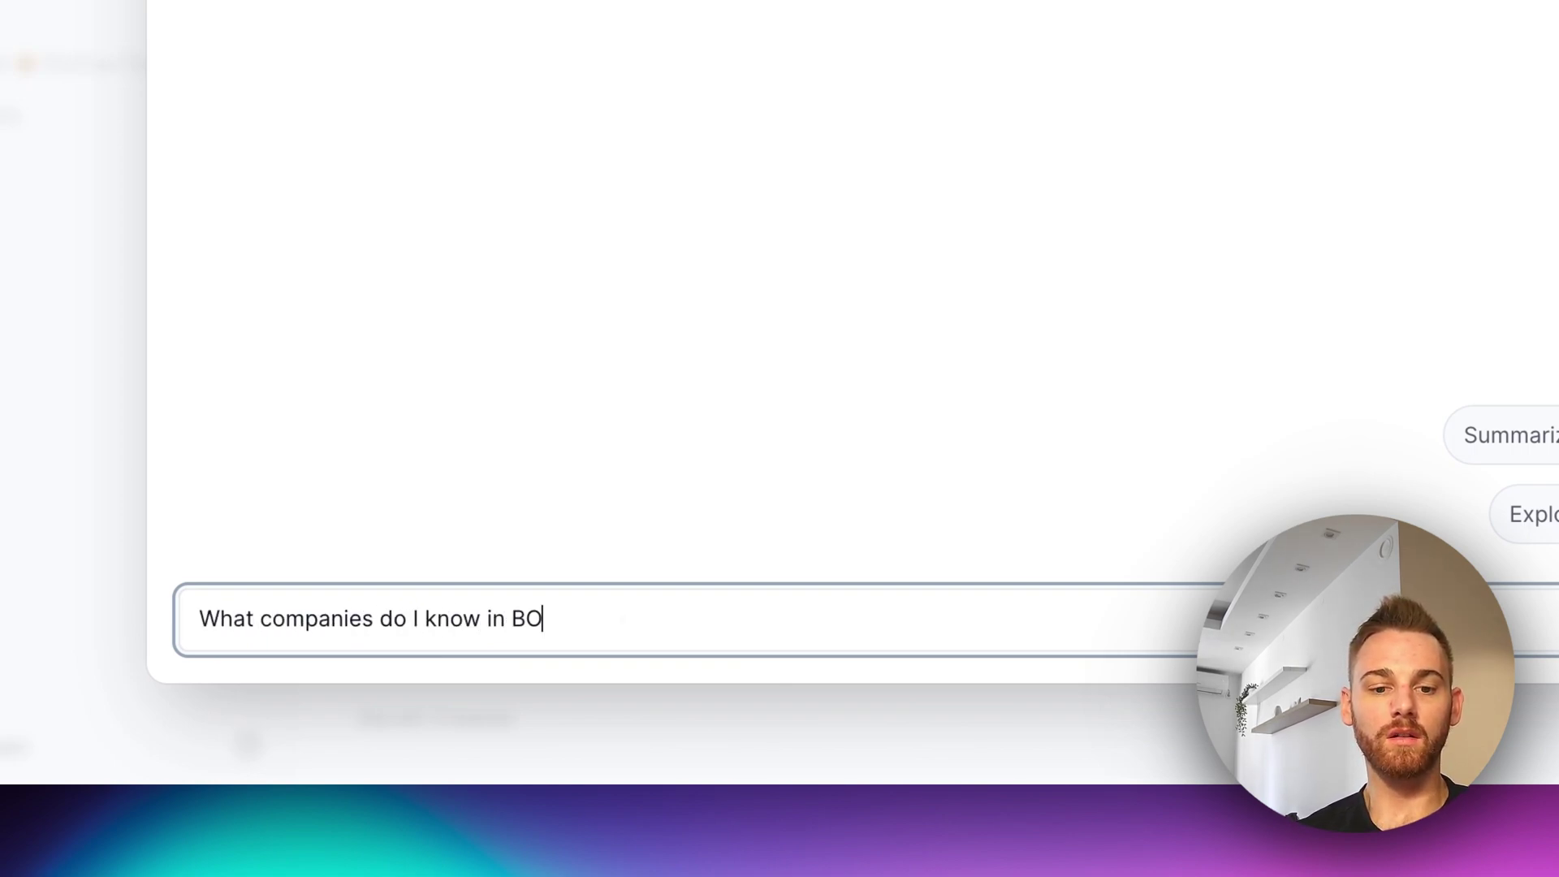
type("ulde")
key("BackSpace")
key("BackSpace")
key("BackSpace")
key("BackSpace")
key("BackSpace")
type("oulder?")
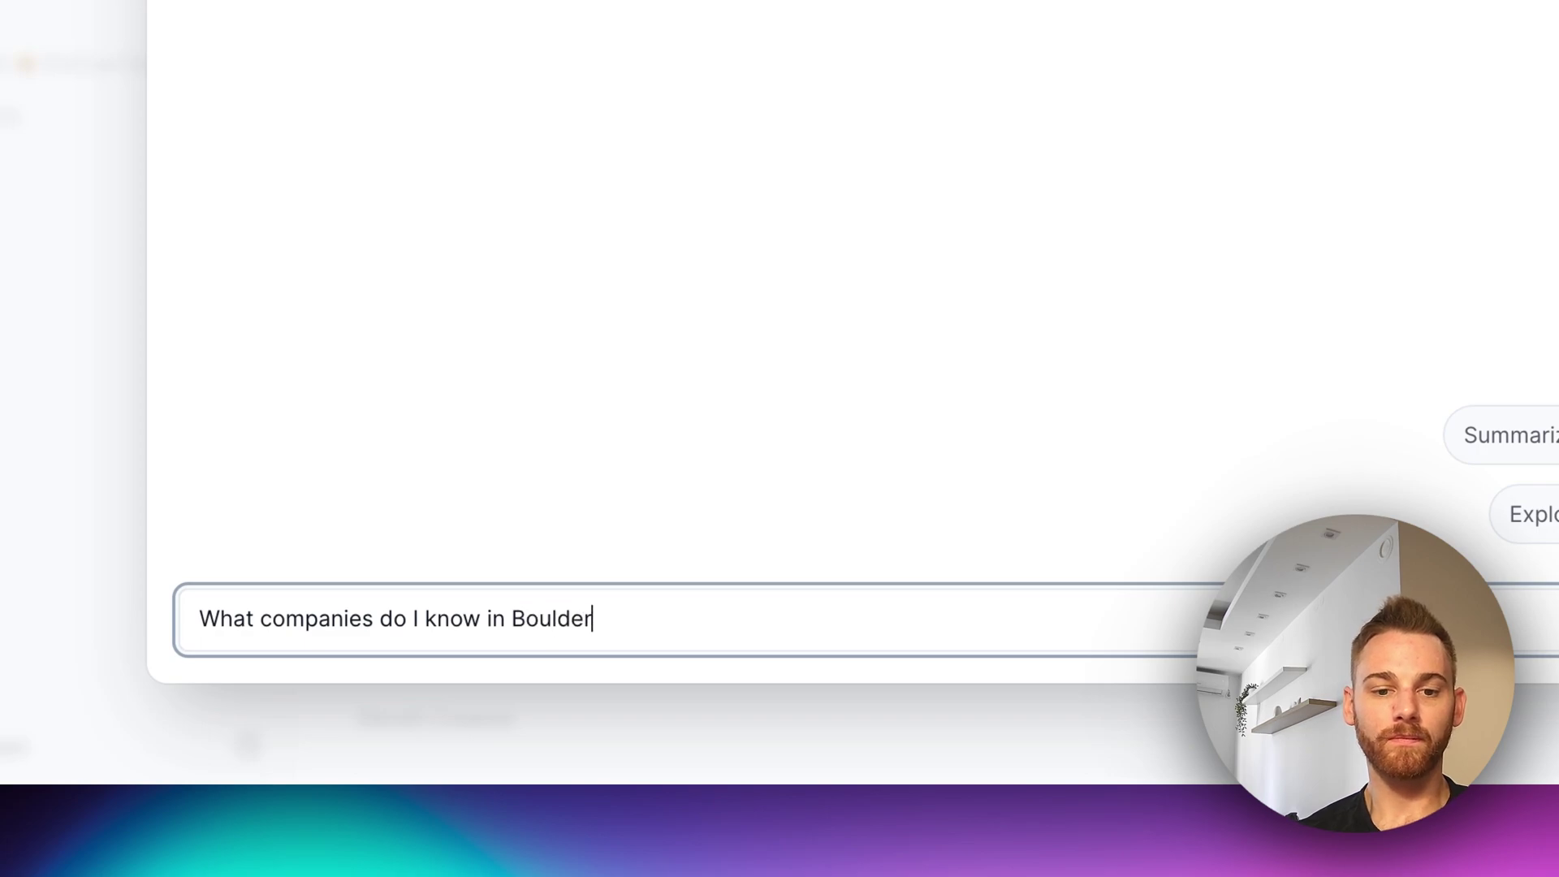
key("Return")
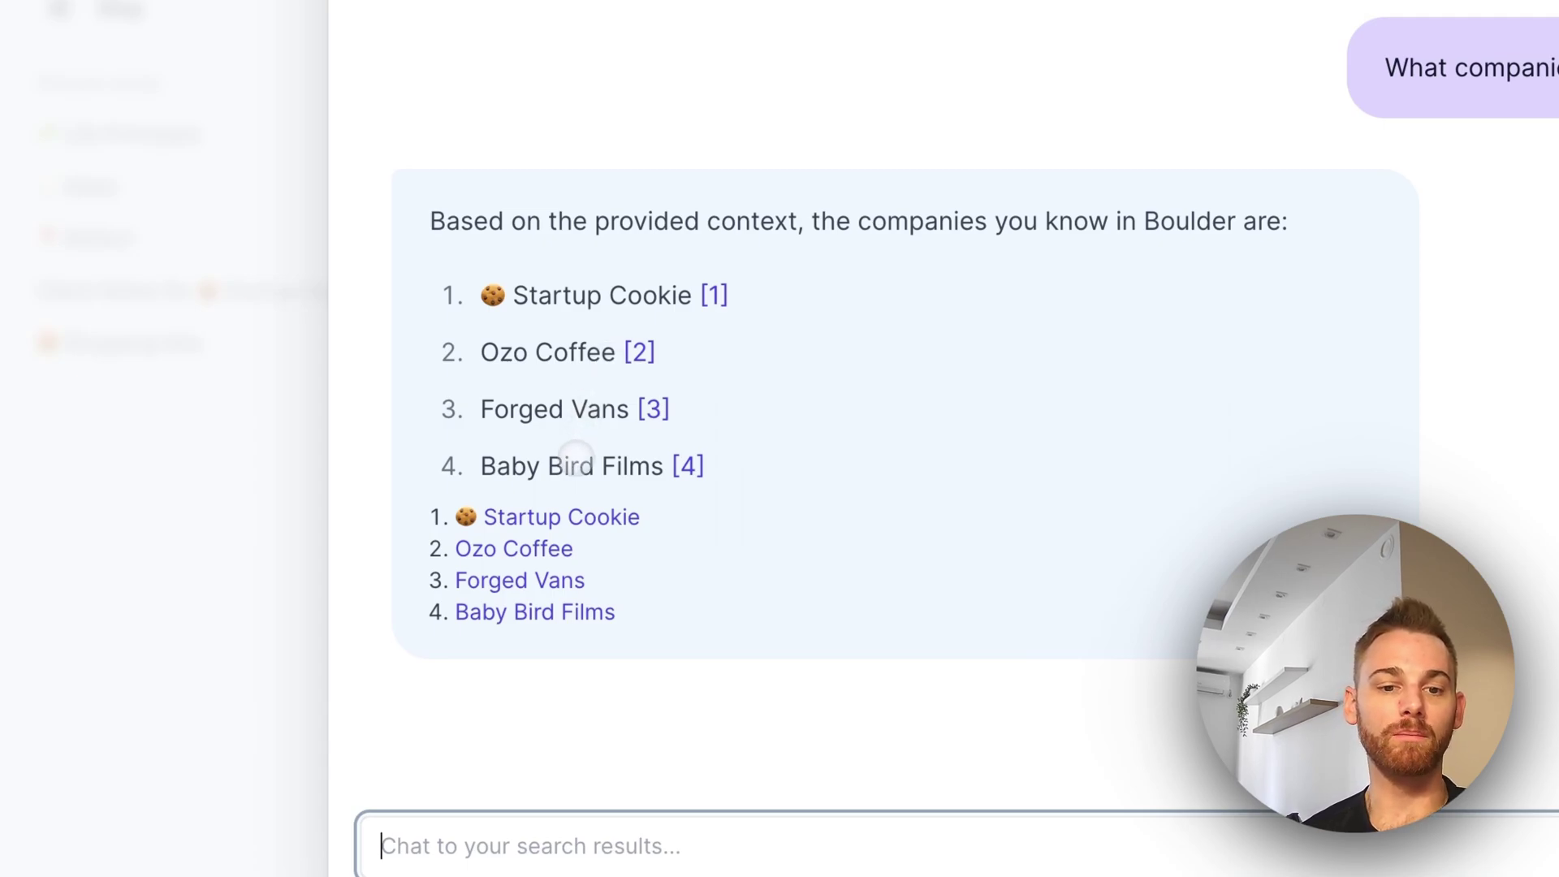
left_click(569, 612)
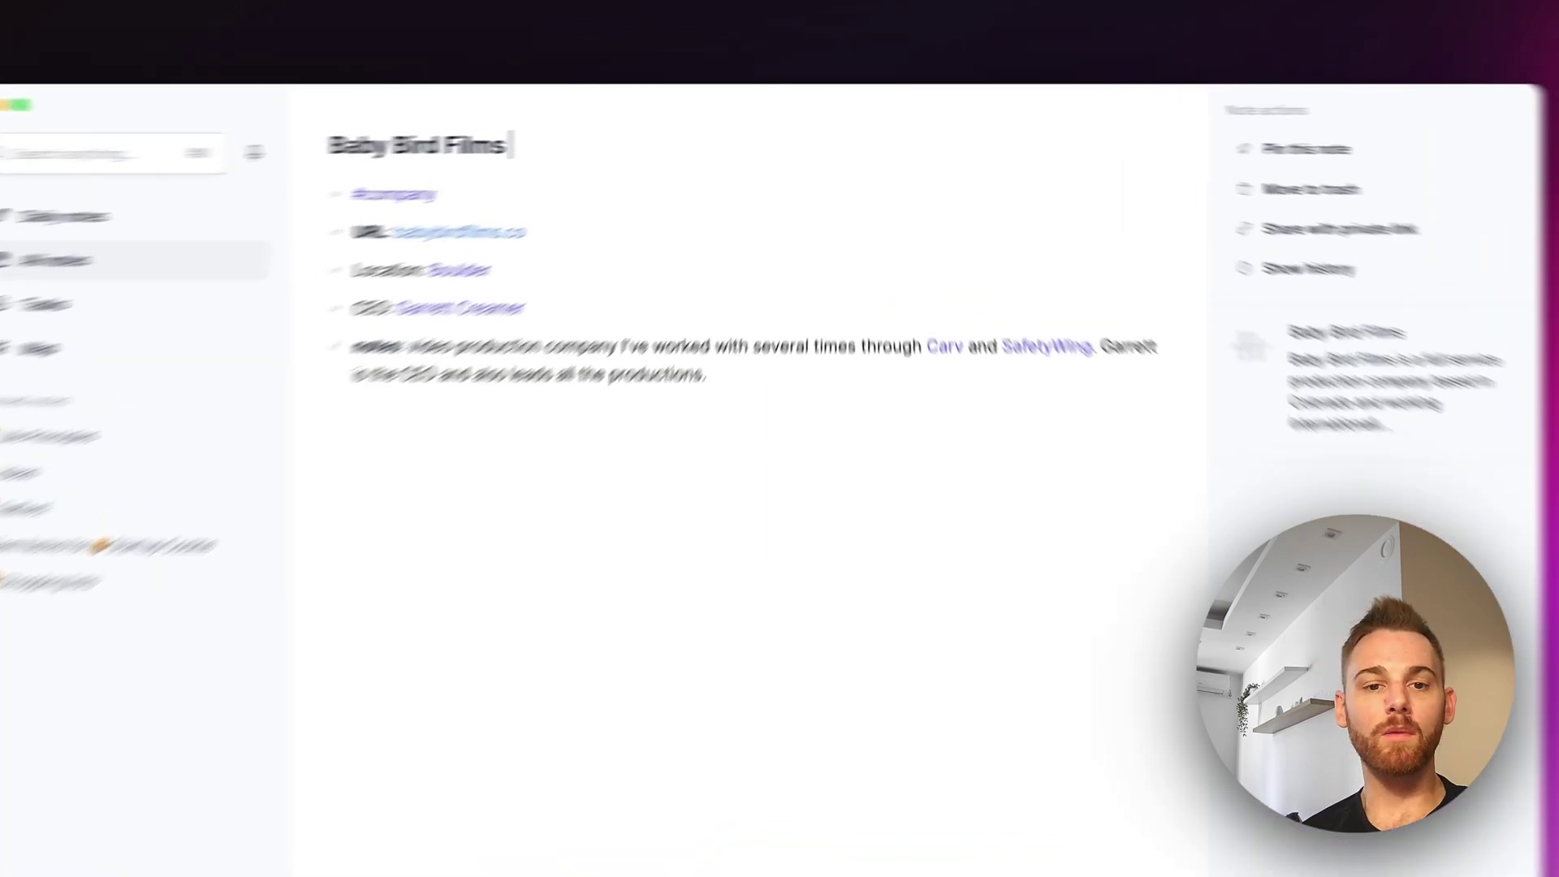
Step: Reopen search, filter to daily notes 'is after' one week ago, and start a chat on them
key("super+k")
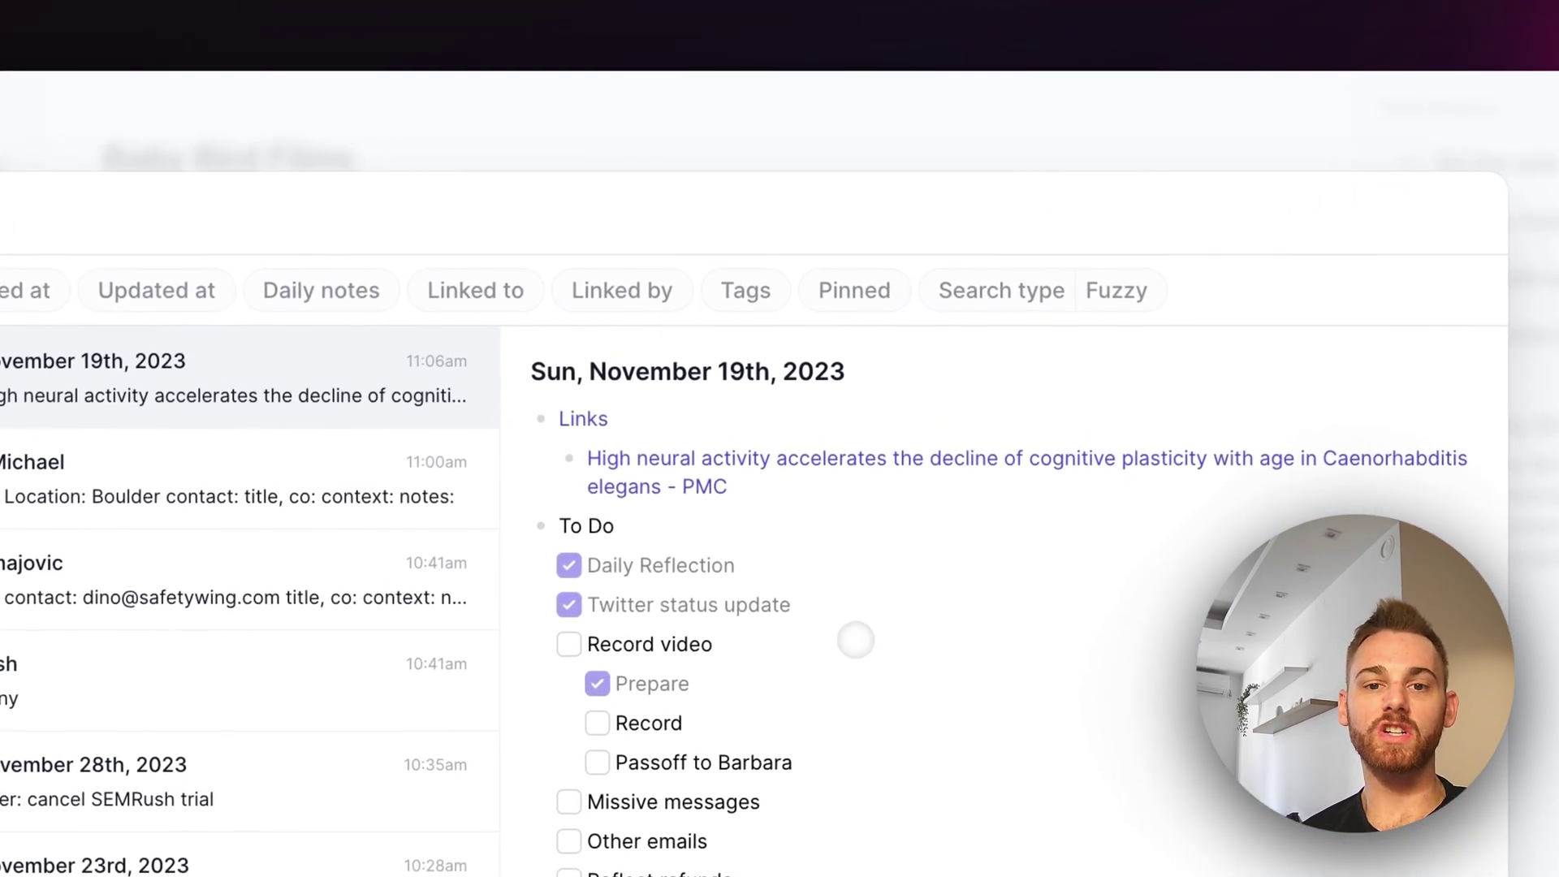
left_click(745, 290)
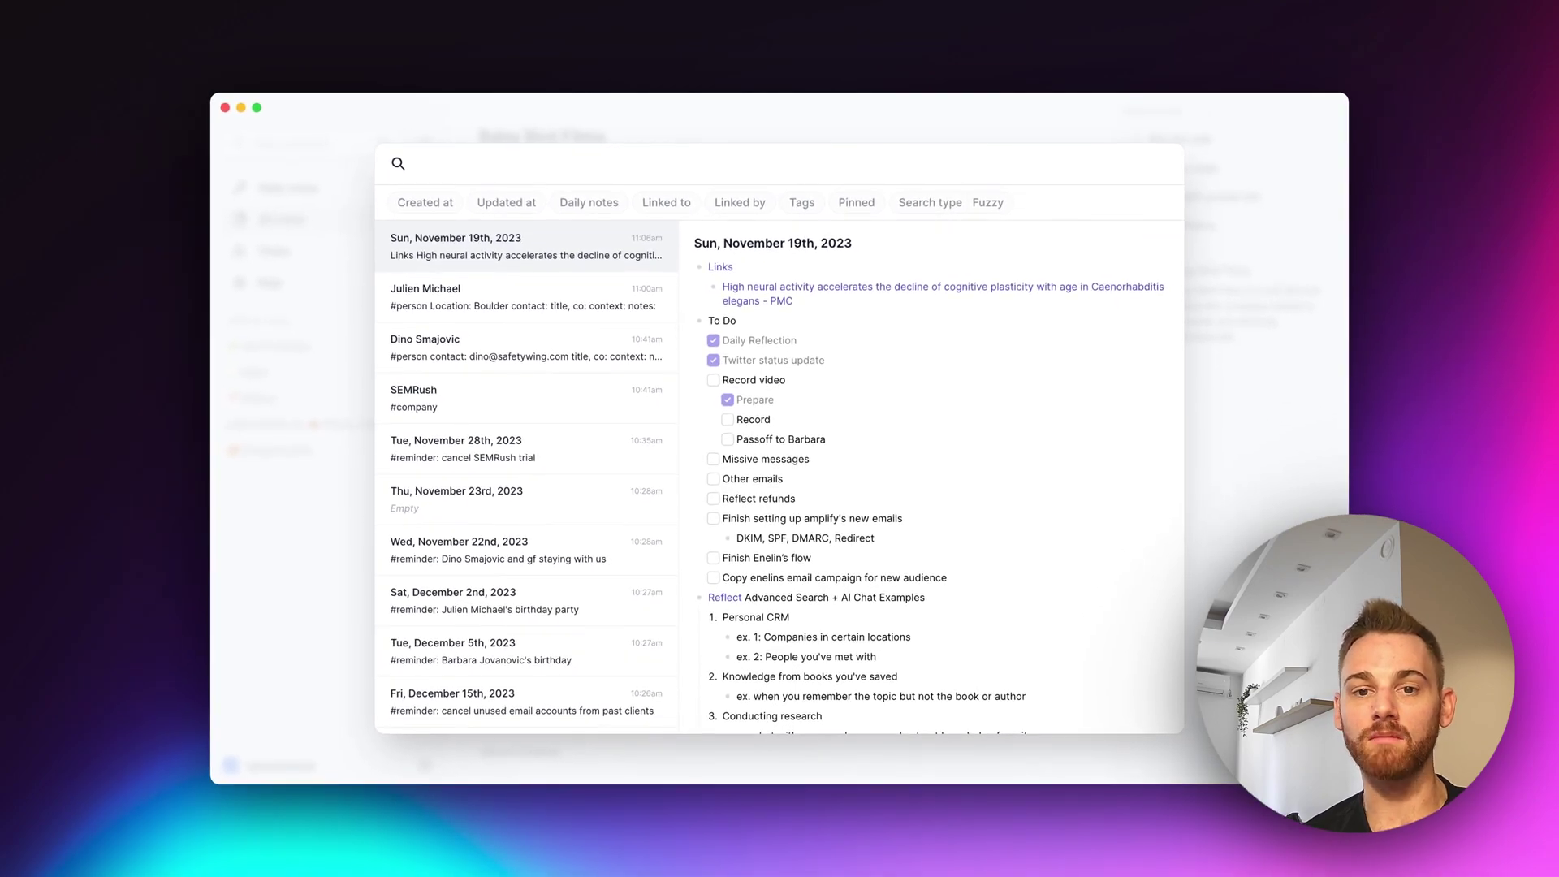
left_click(601, 204)
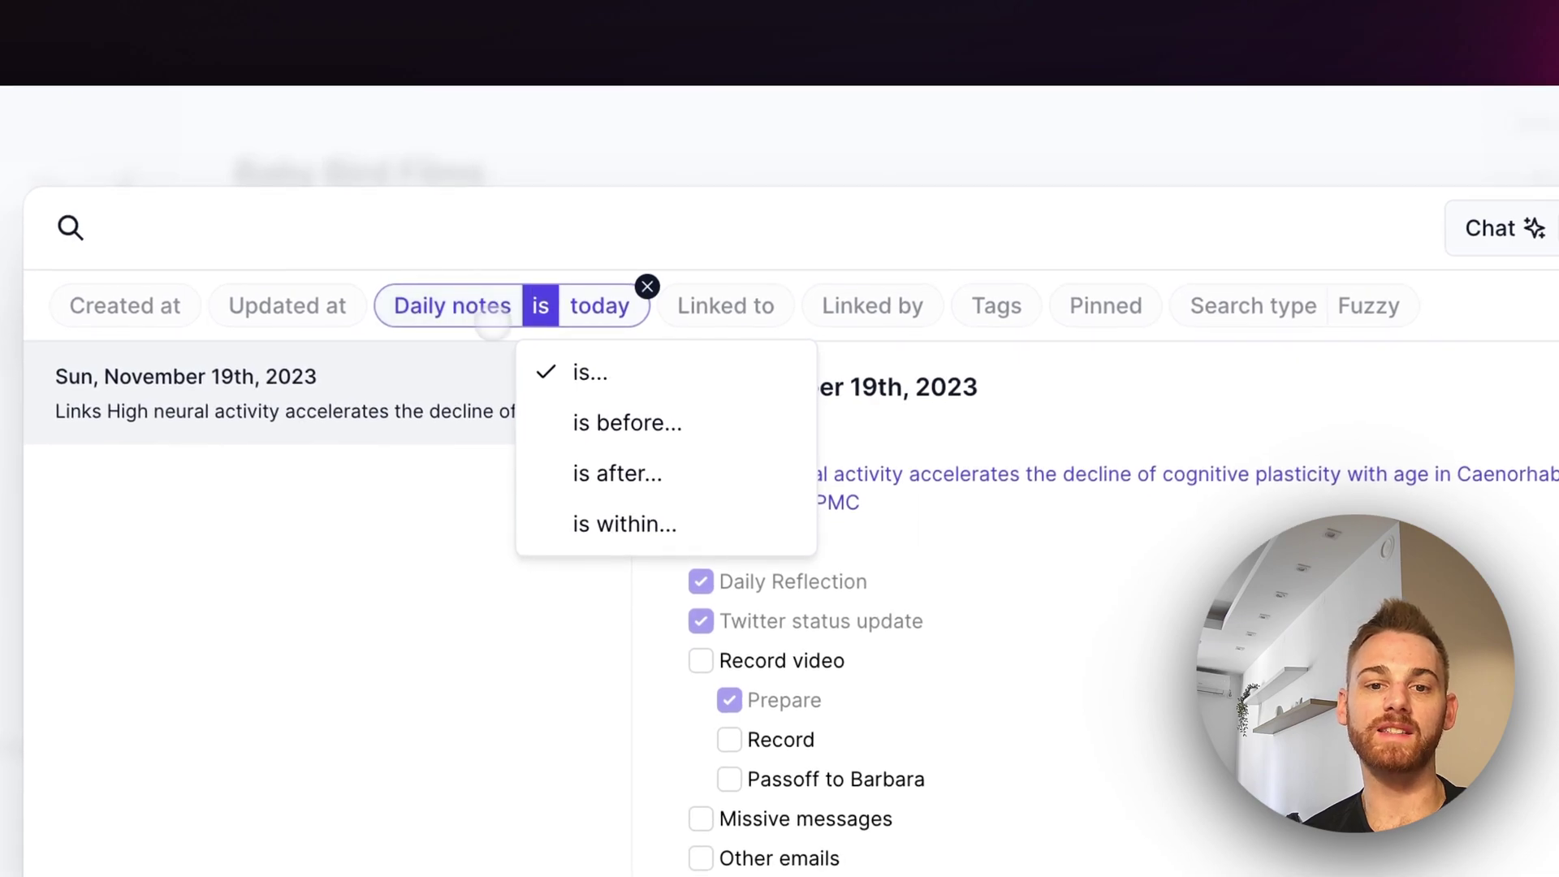
left_click(569, 471)
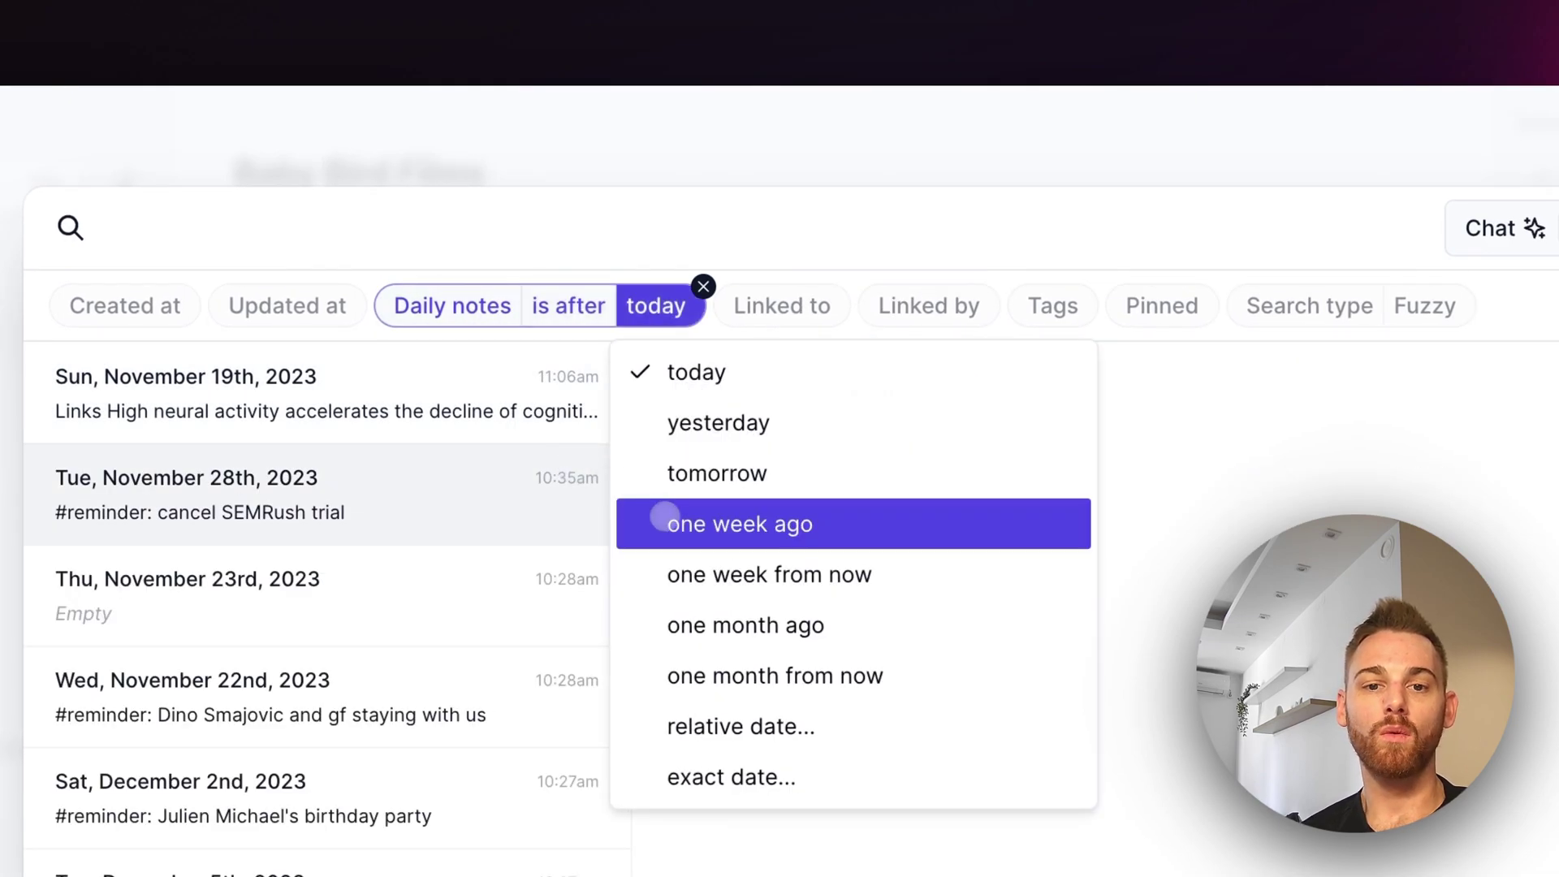
left_click(670, 521)
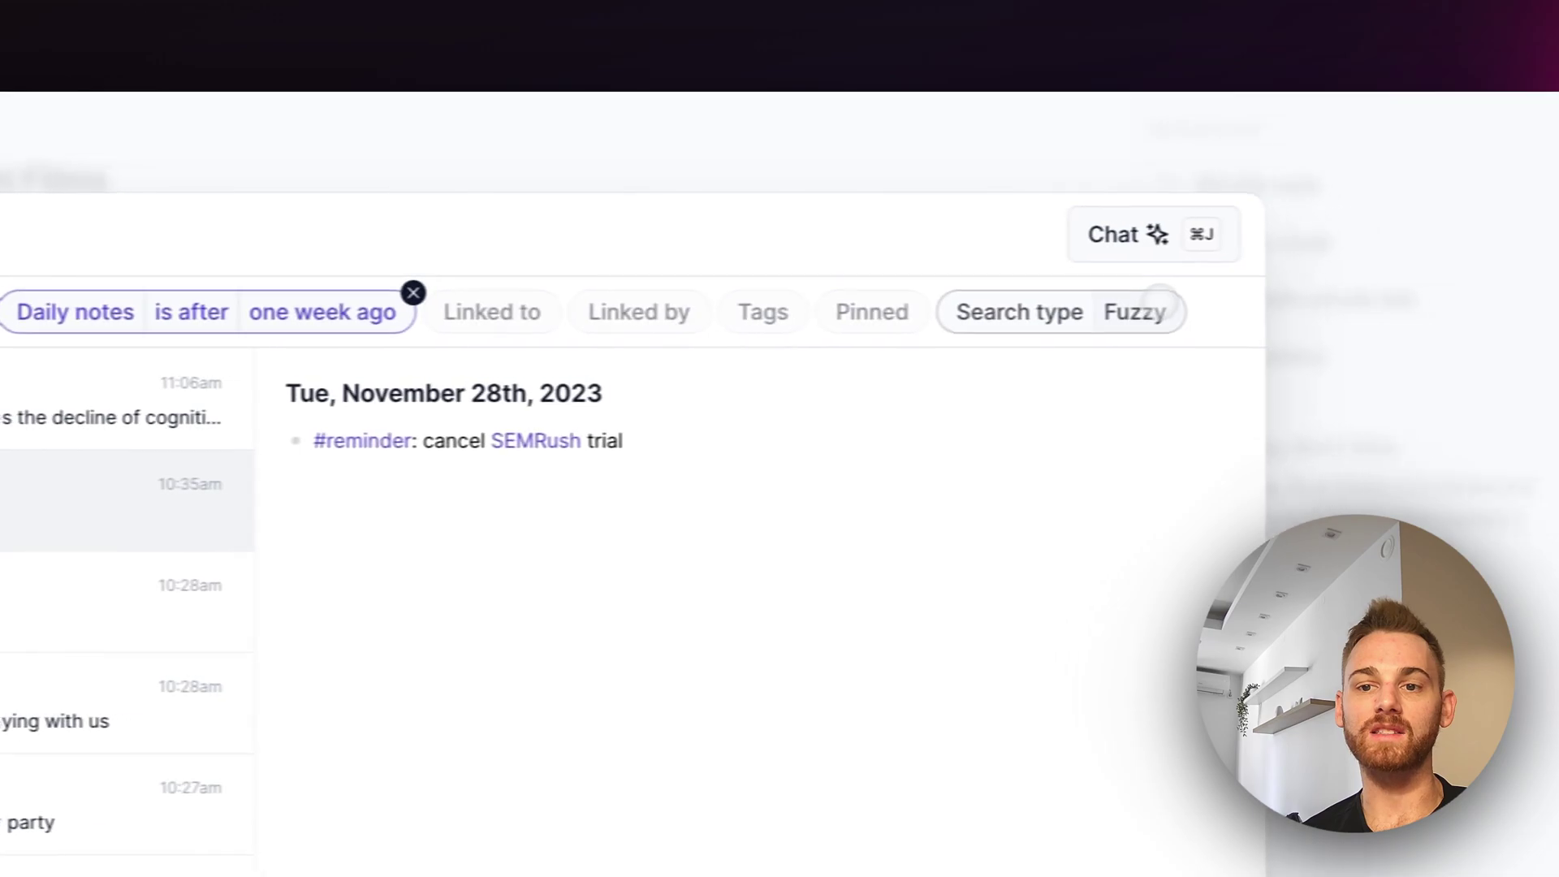
left_click(1116, 236)
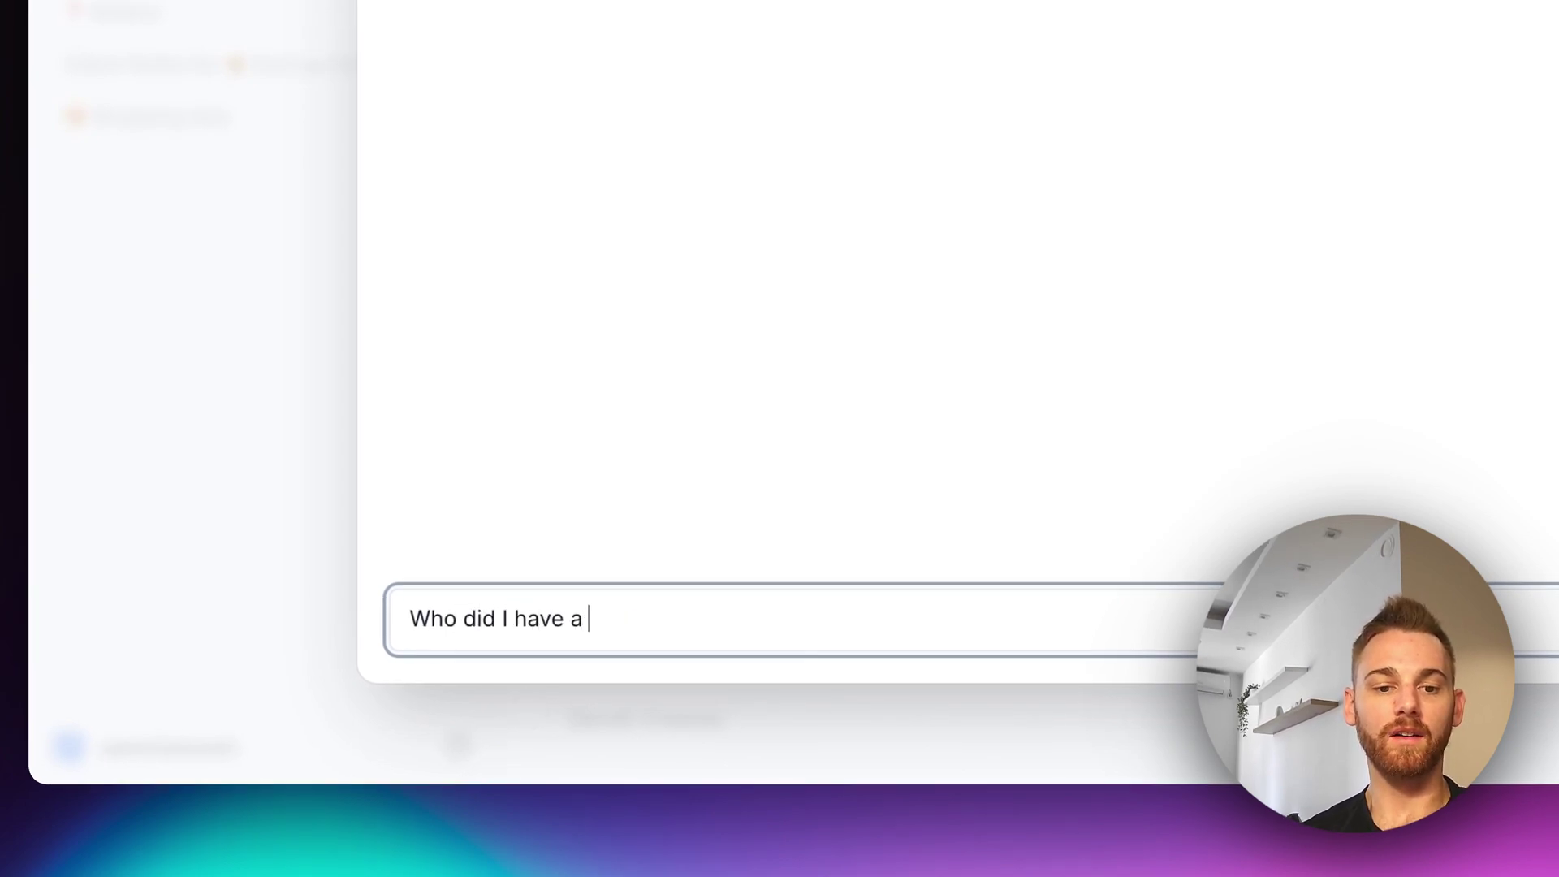
Step: Ask 'Who did I have a meeting with last week?', then request the answer as a list
type("with last week?")
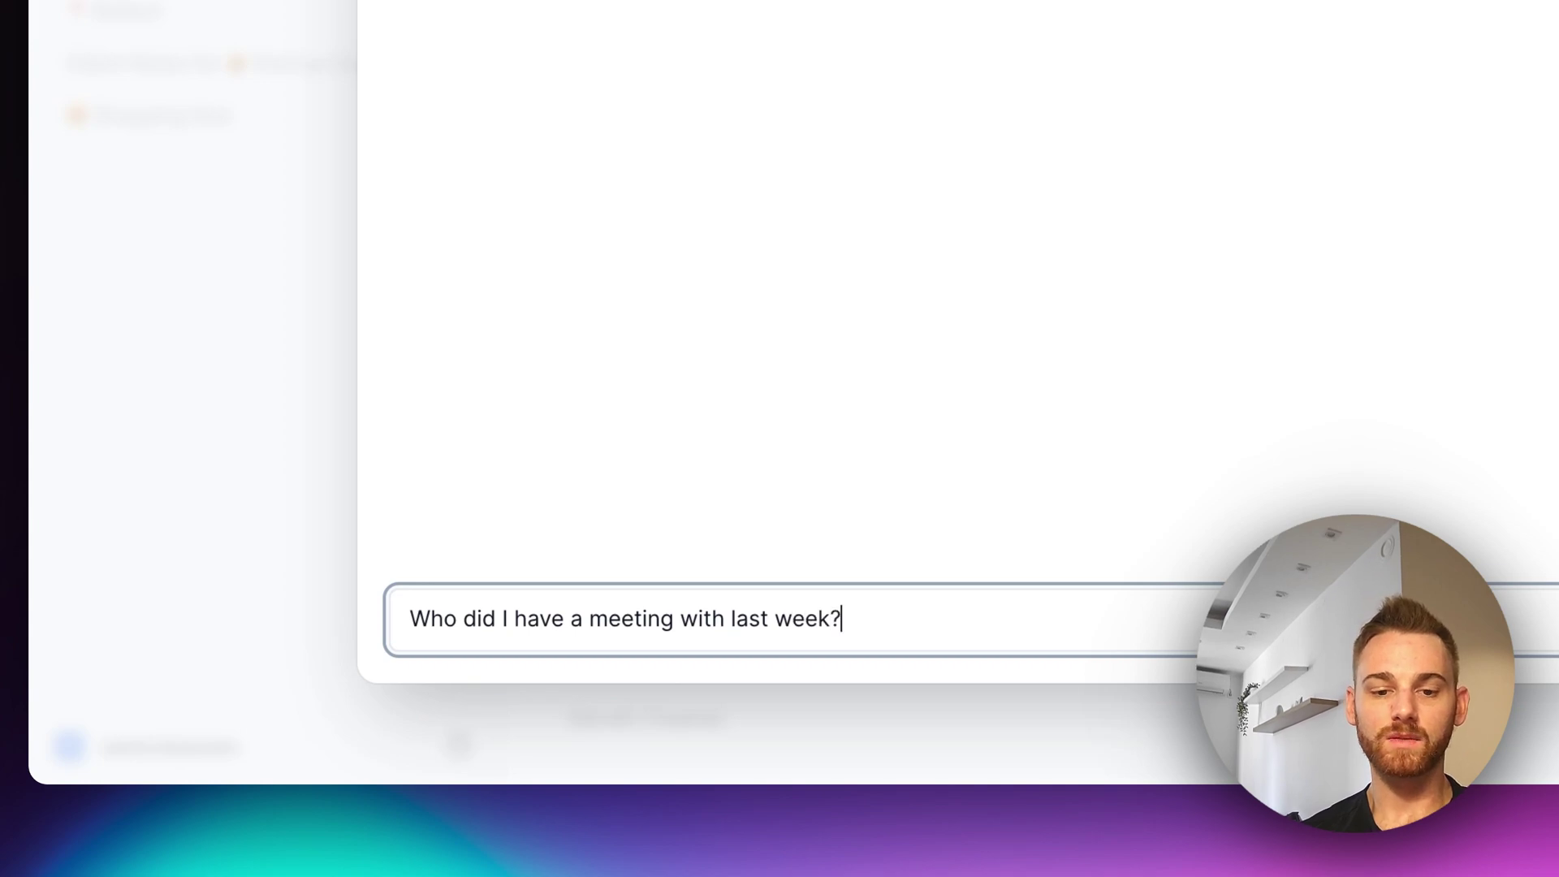
key("Return")
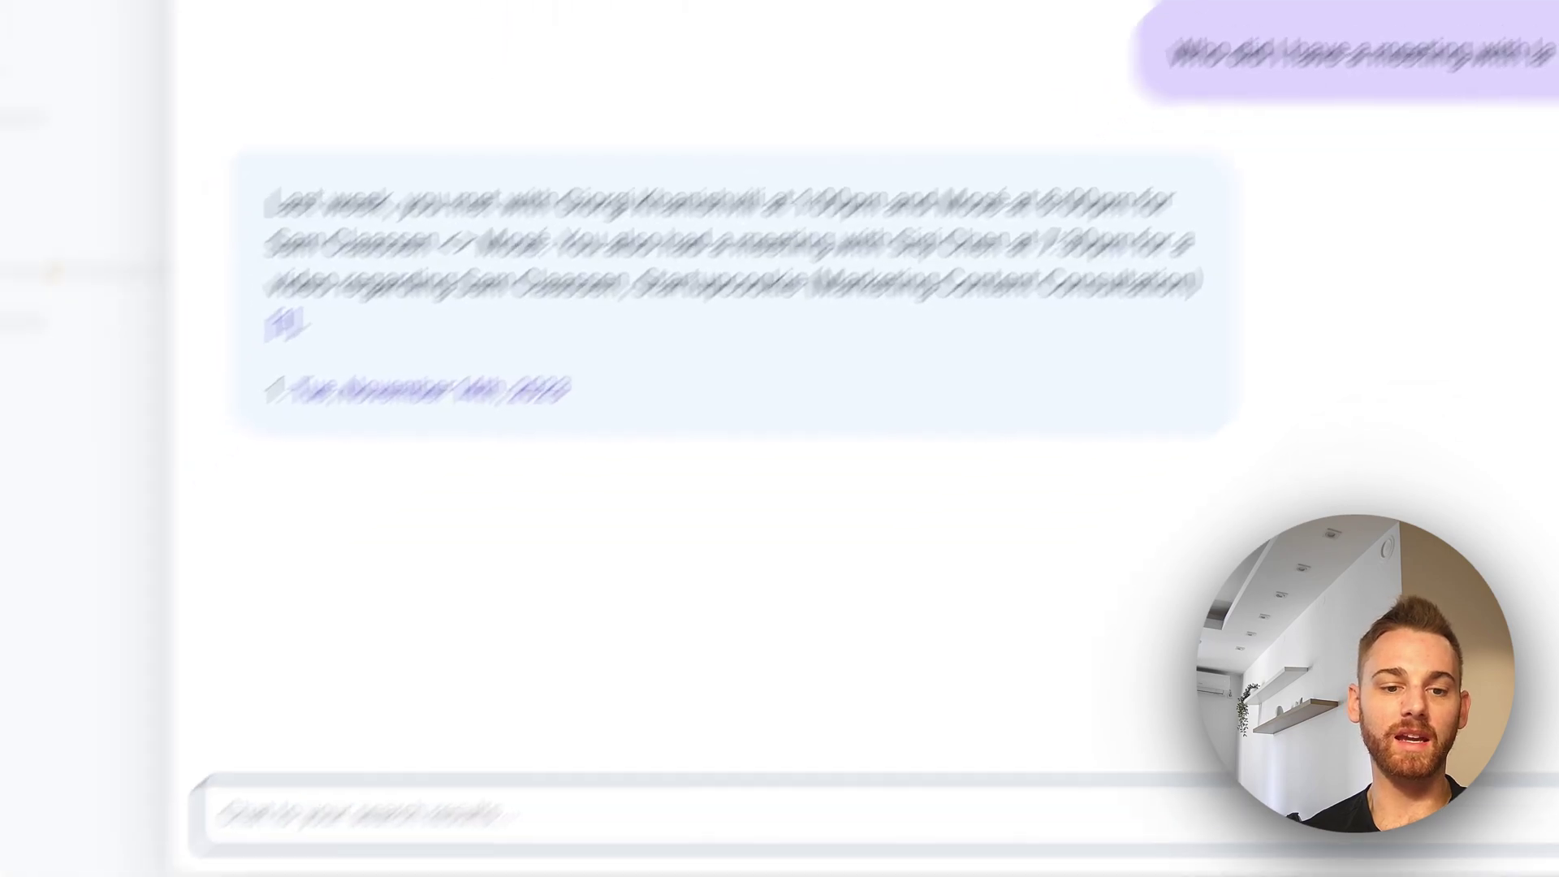
type("Can you plea")
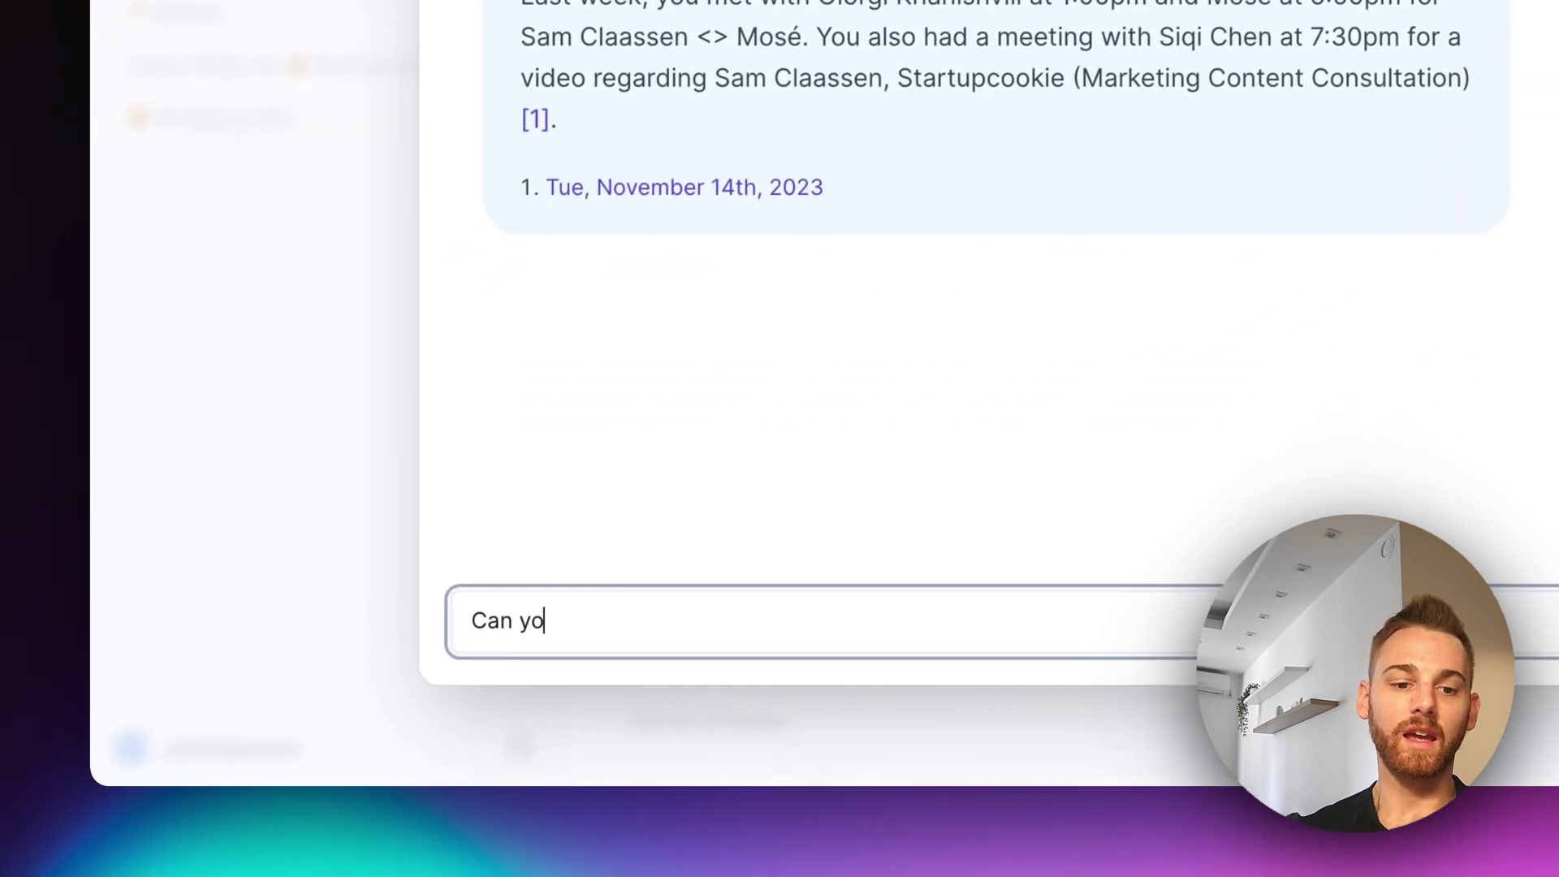
type("se put those in a li")
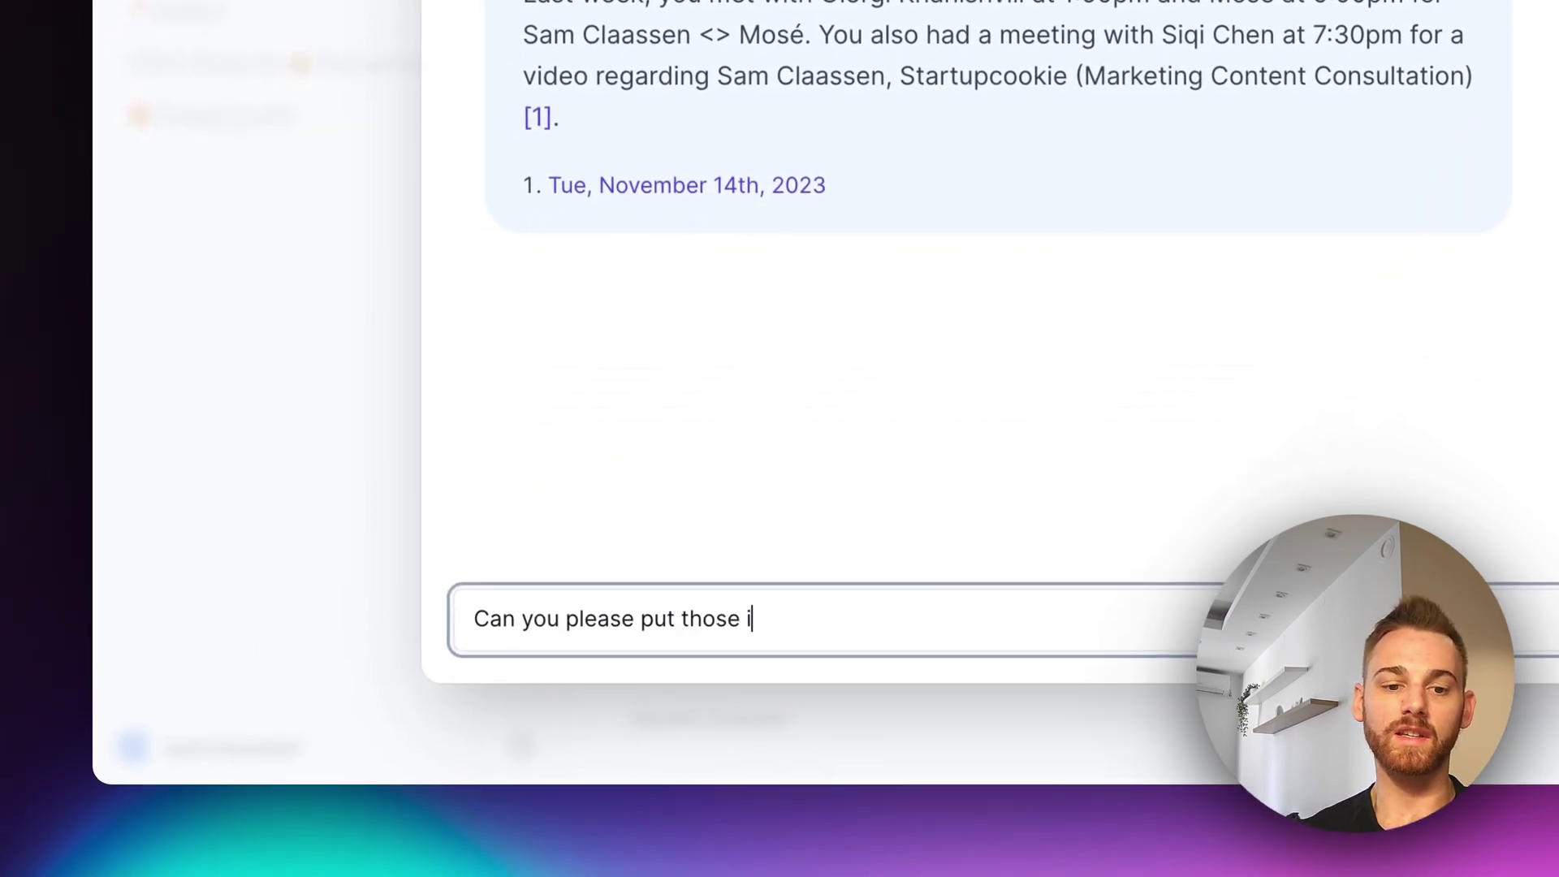
type("st?")
key("Return")
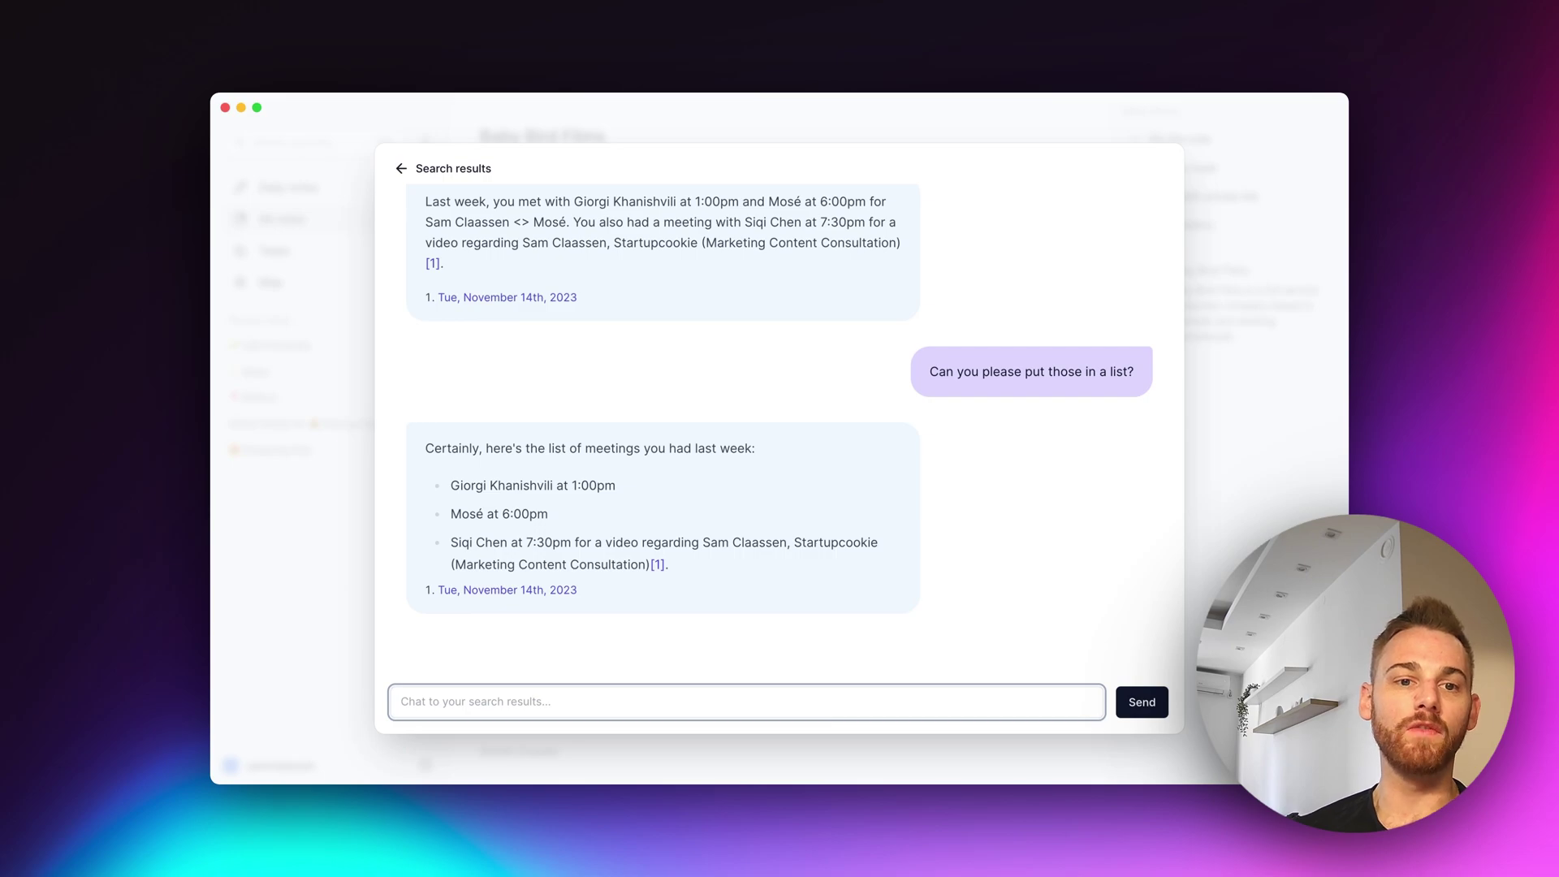
Step: Go back from the chat to the search results
left_click(401, 168)
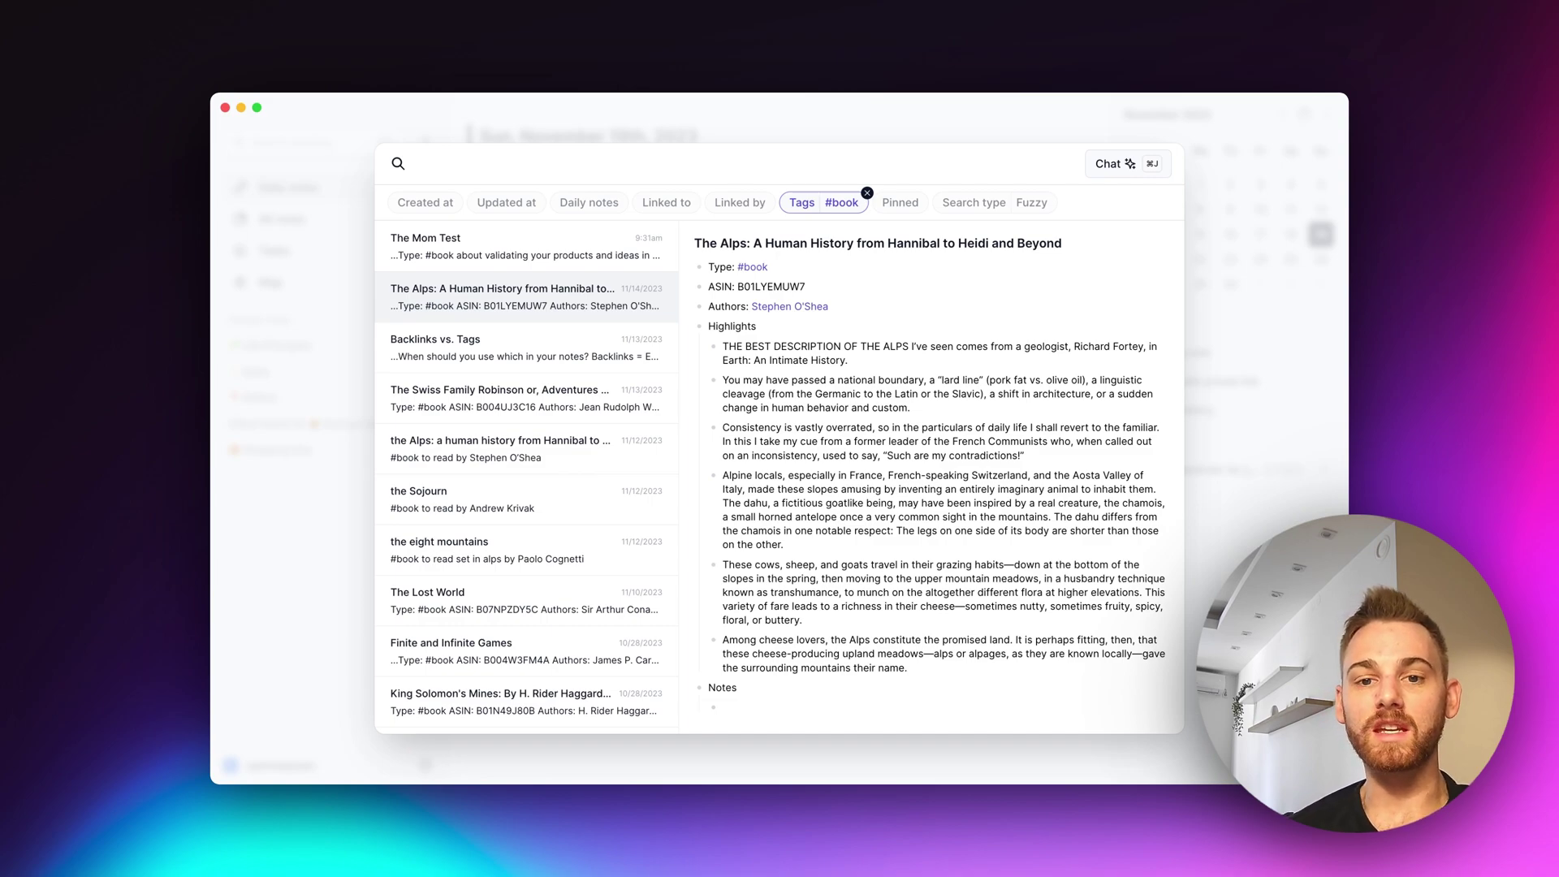
Step: Start a chat on the #book results and ask 'What book have I read about product and idea validation?'
key("super+j")
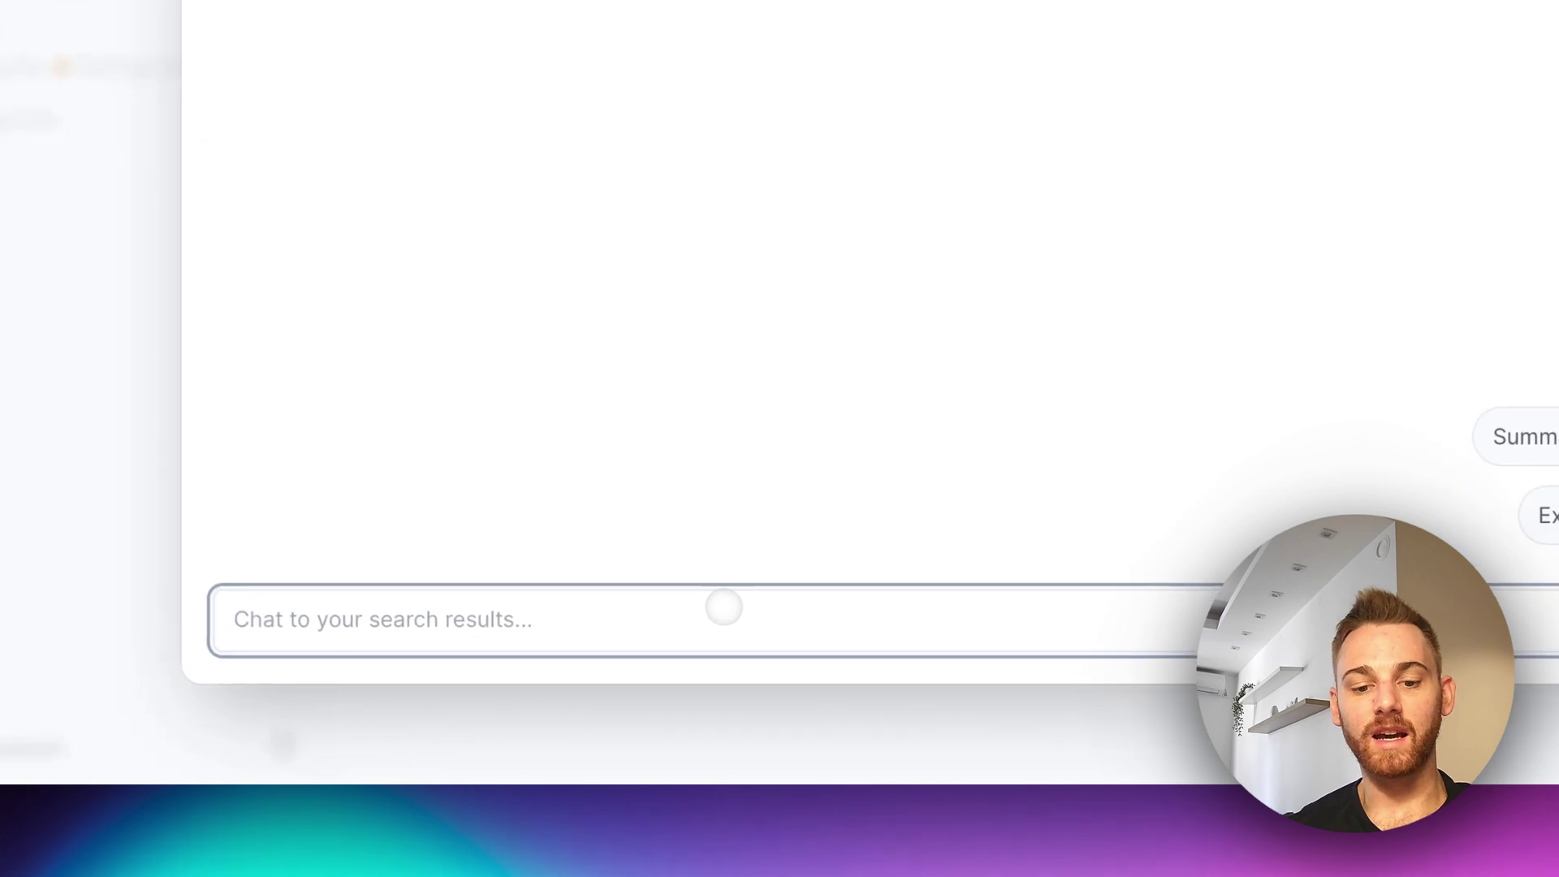
left_click(723, 607)
type("What book have ")
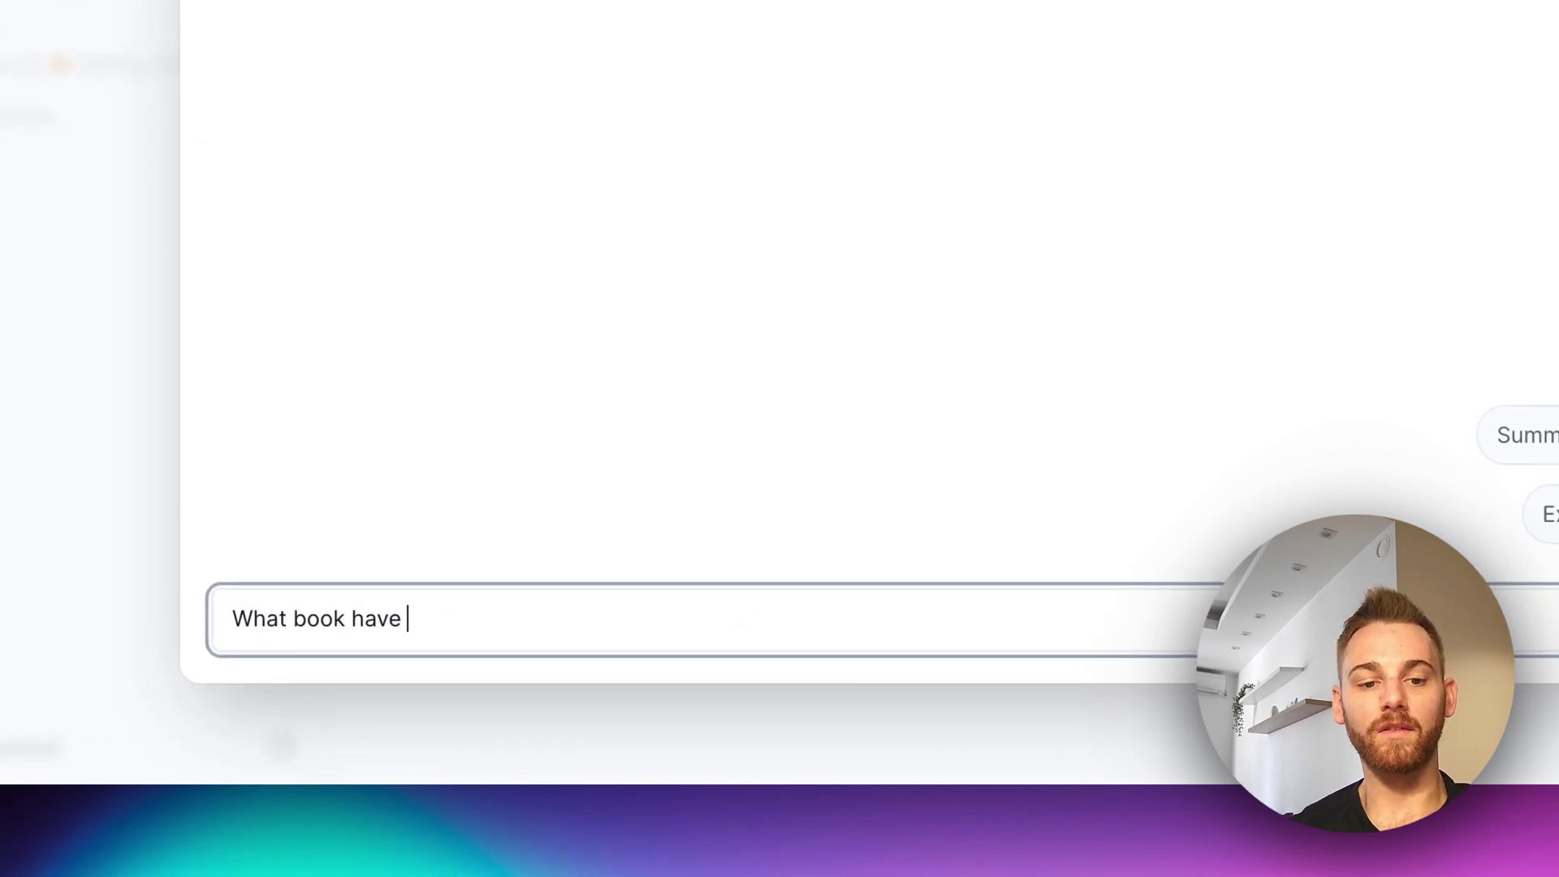
type("I read about product")
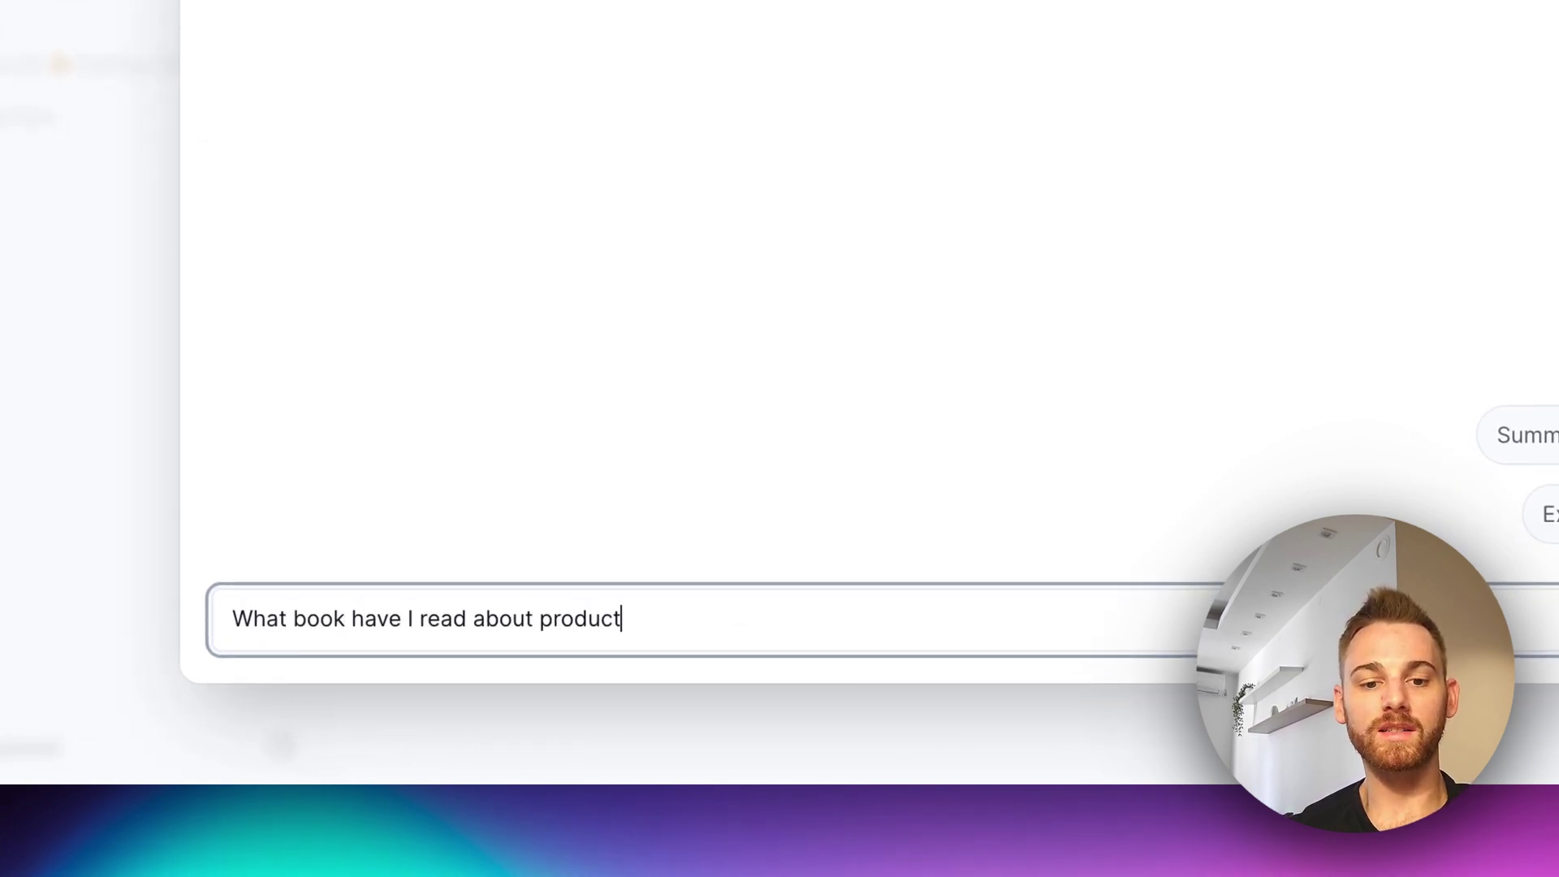
type(" and idea validation")
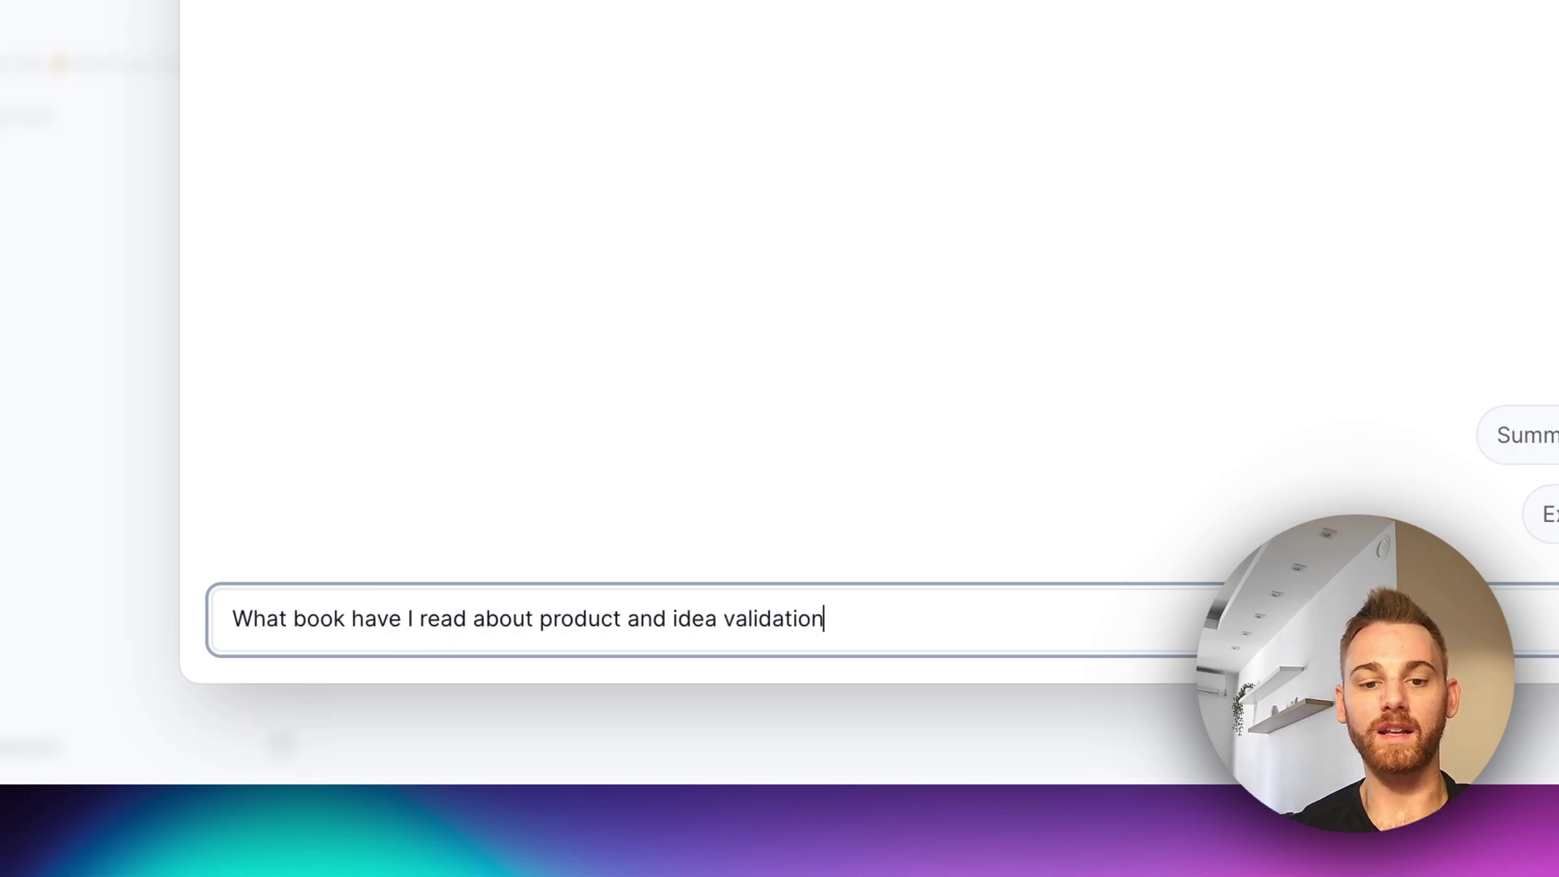
type("?")
key("Return")
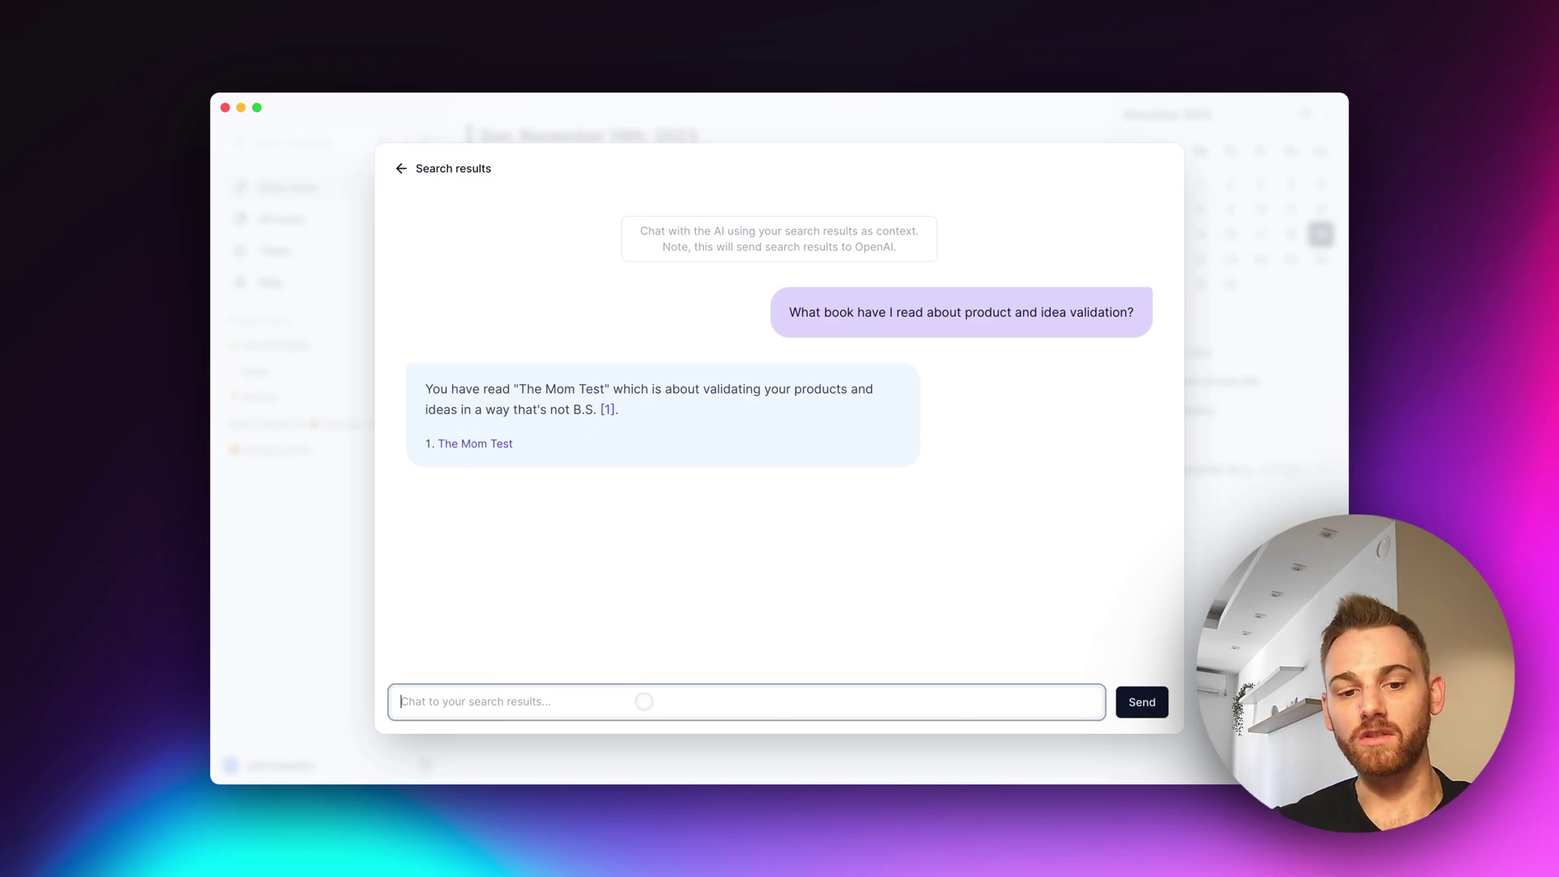
Step: Ask the AI to list the highlights from The Mom Test, then return to the search results
left_click(644, 705)
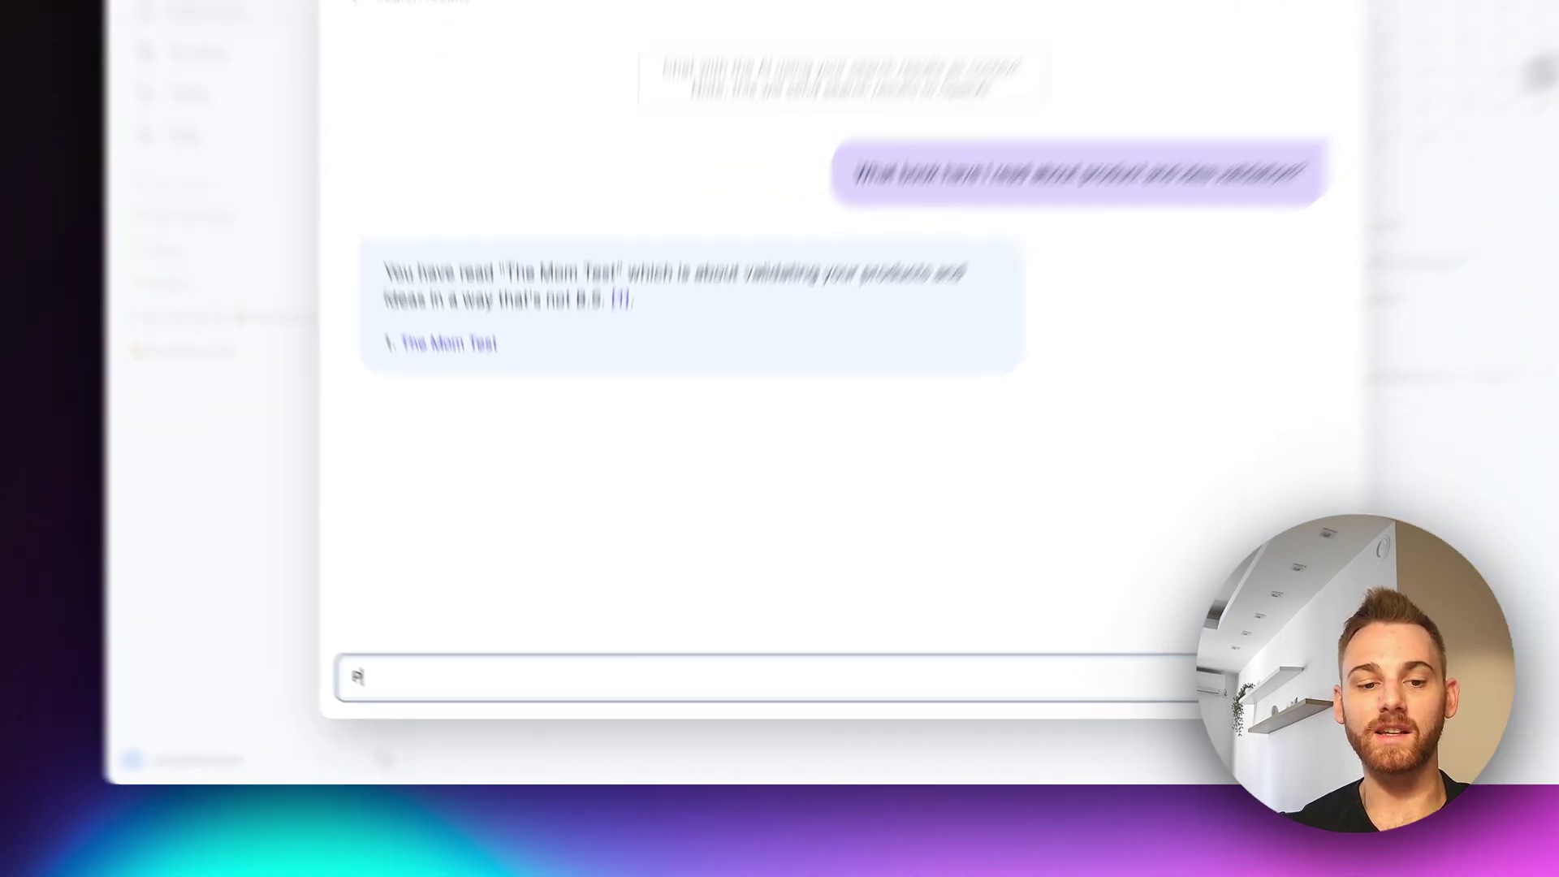
type("Please list ")
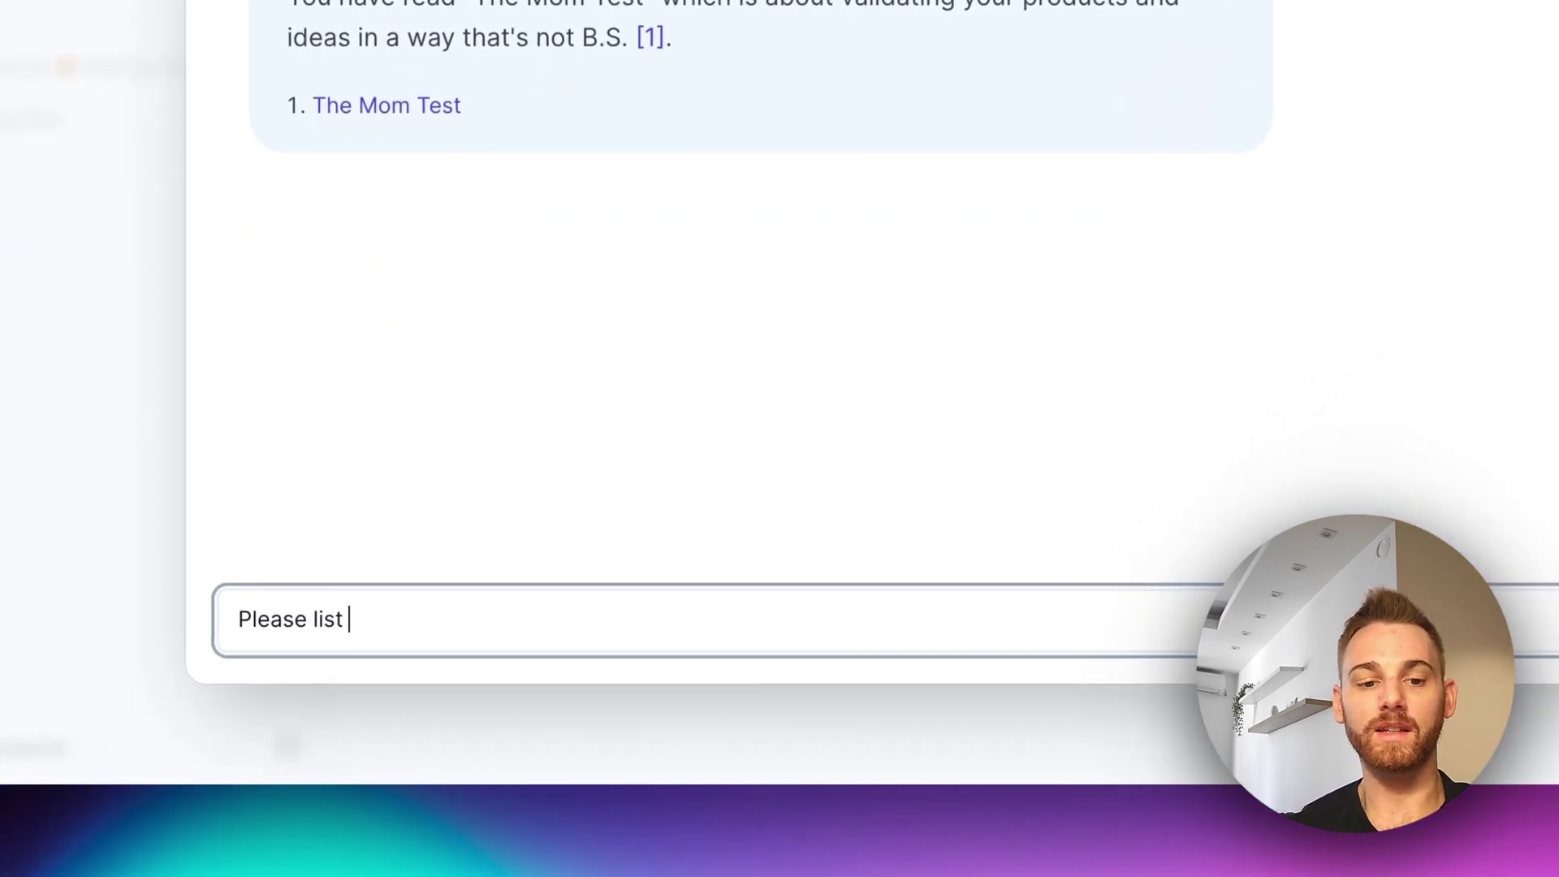
type("out the highli")
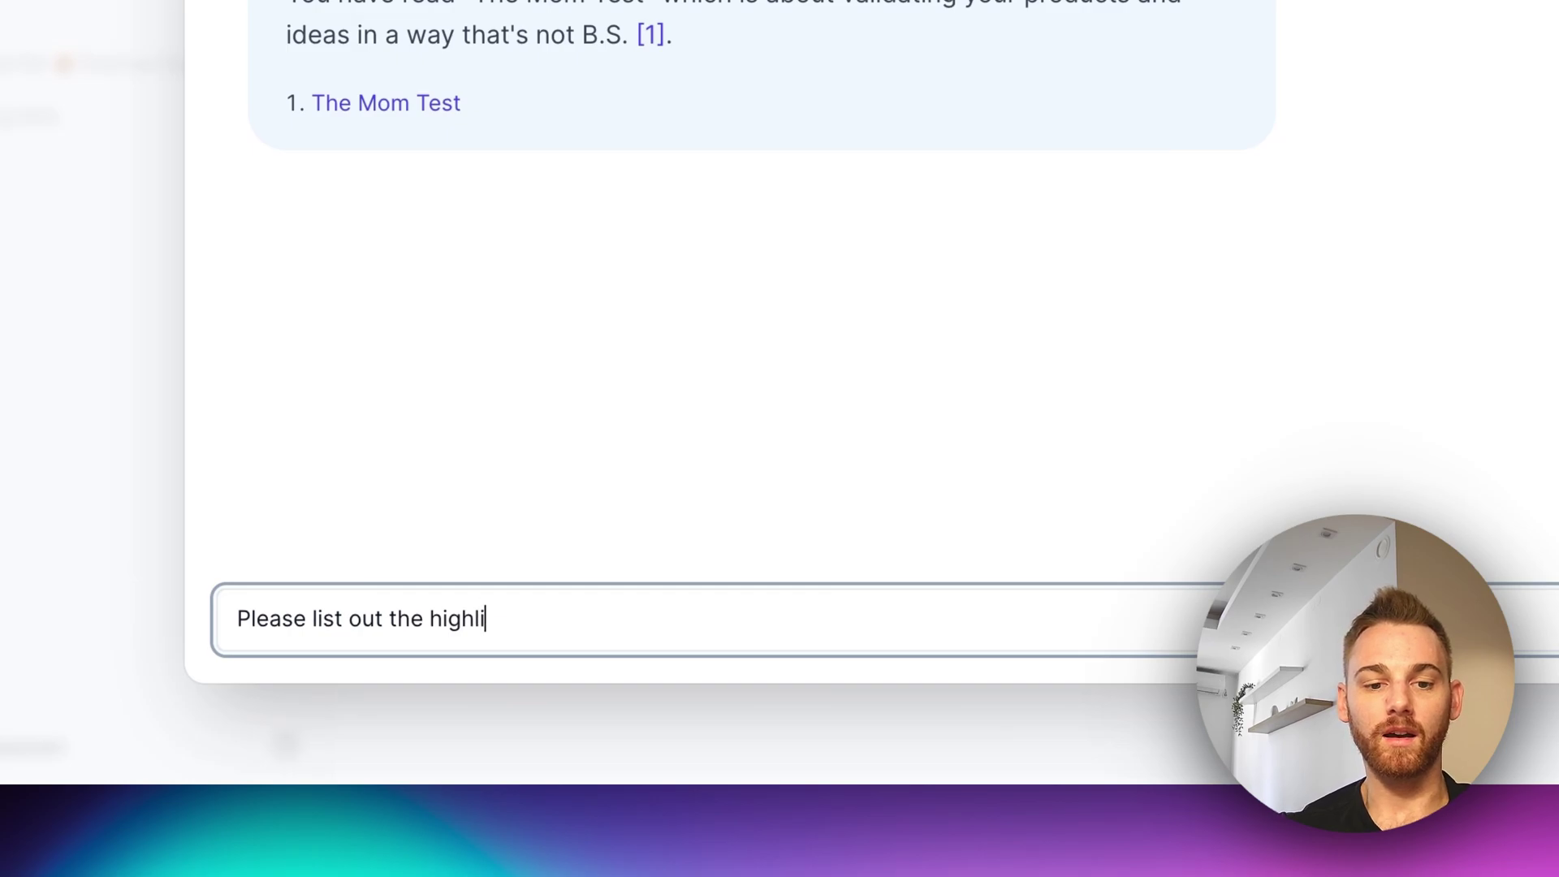
type("ghts from that book")
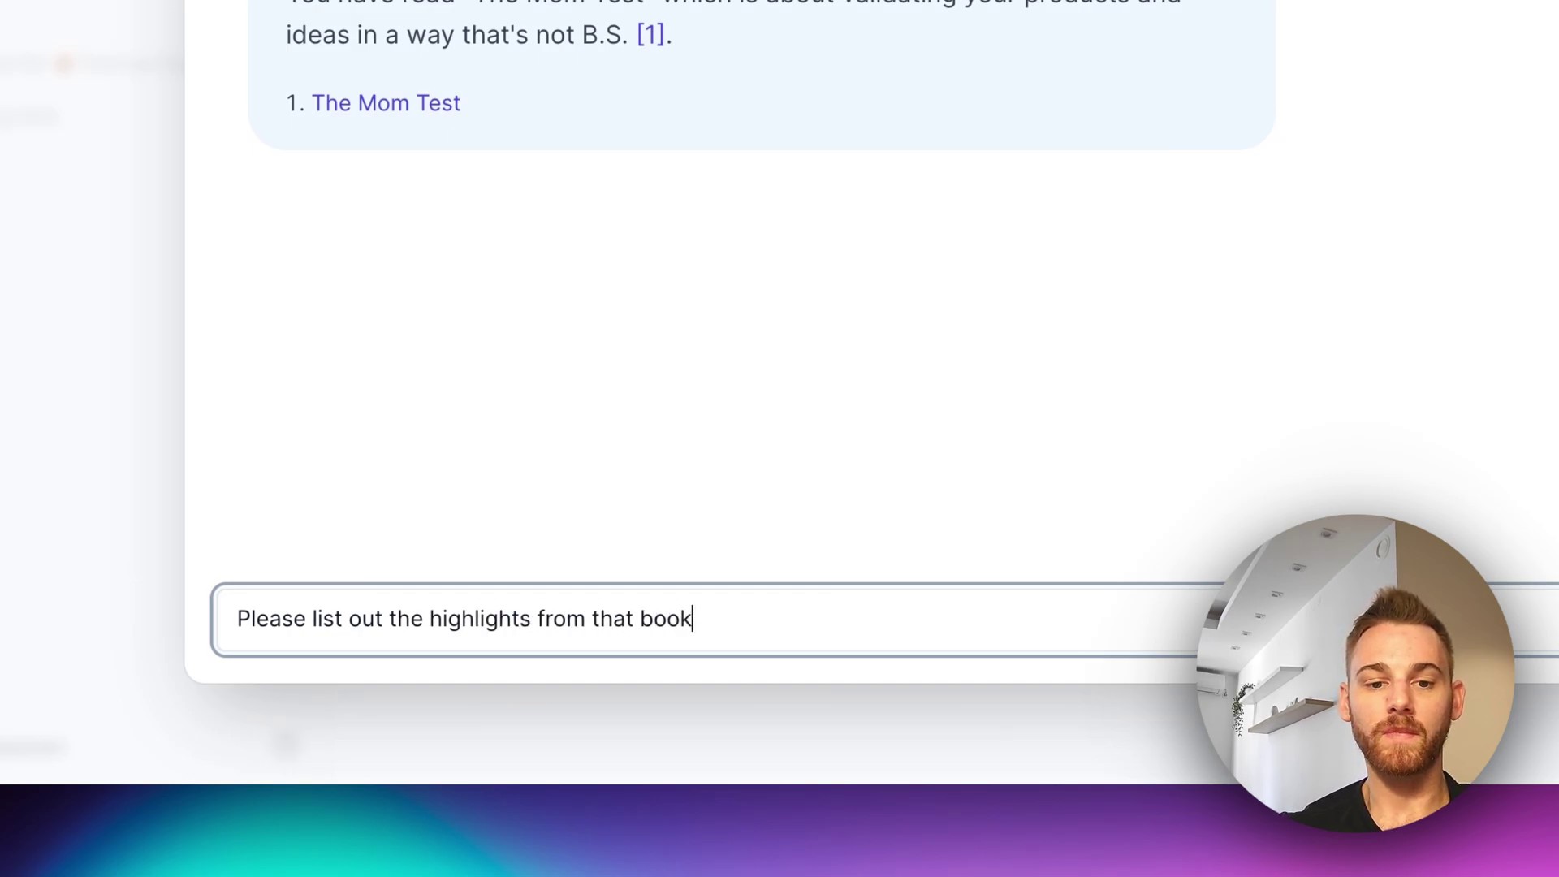
key("Return")
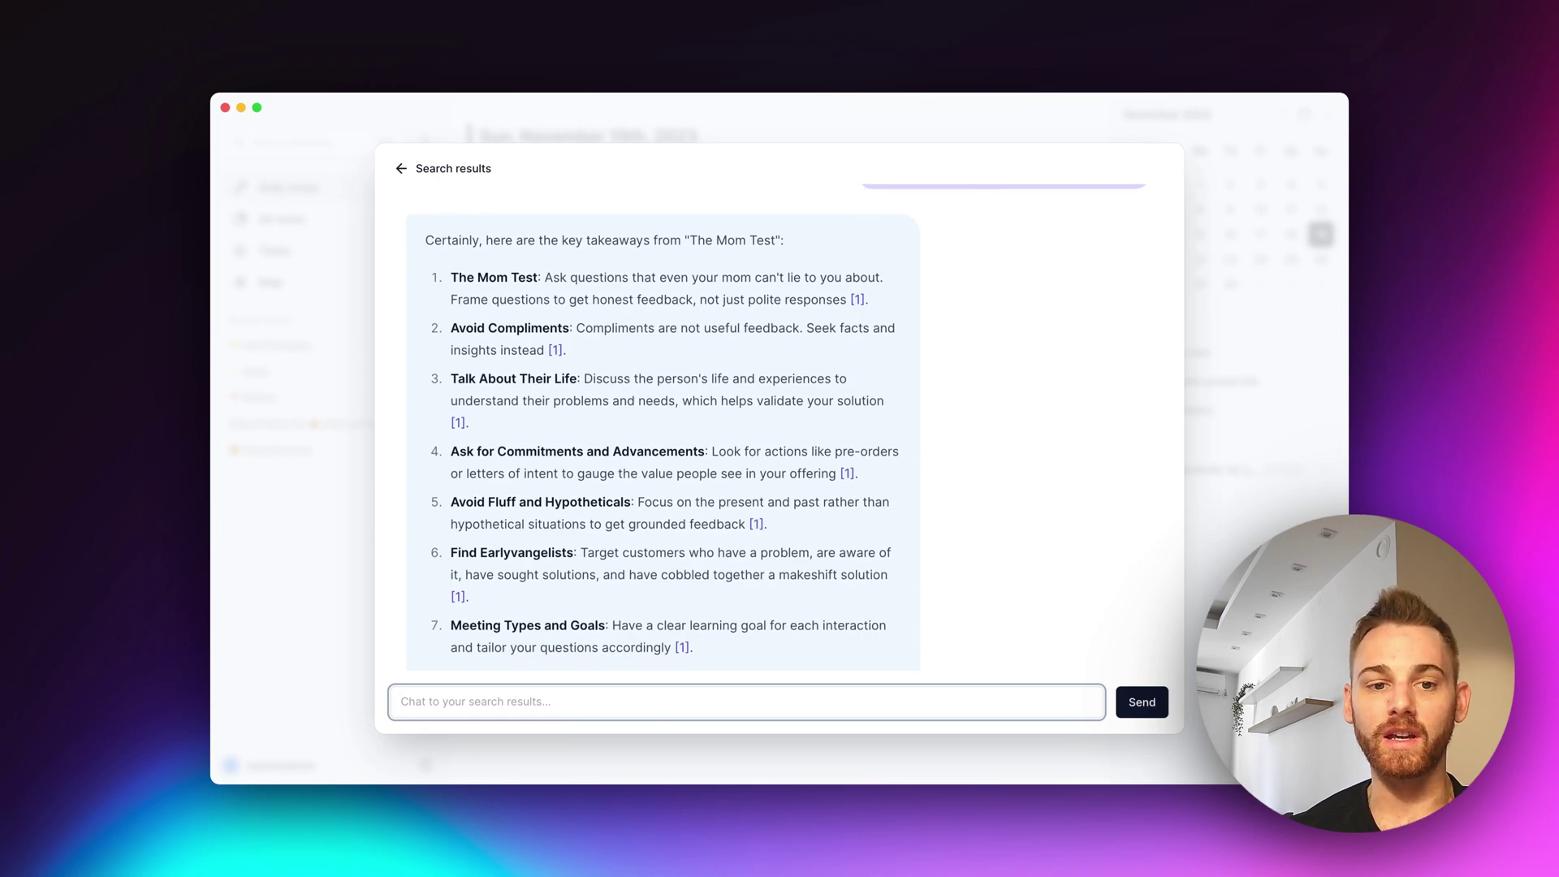
scroll(776, 427, "down", 2)
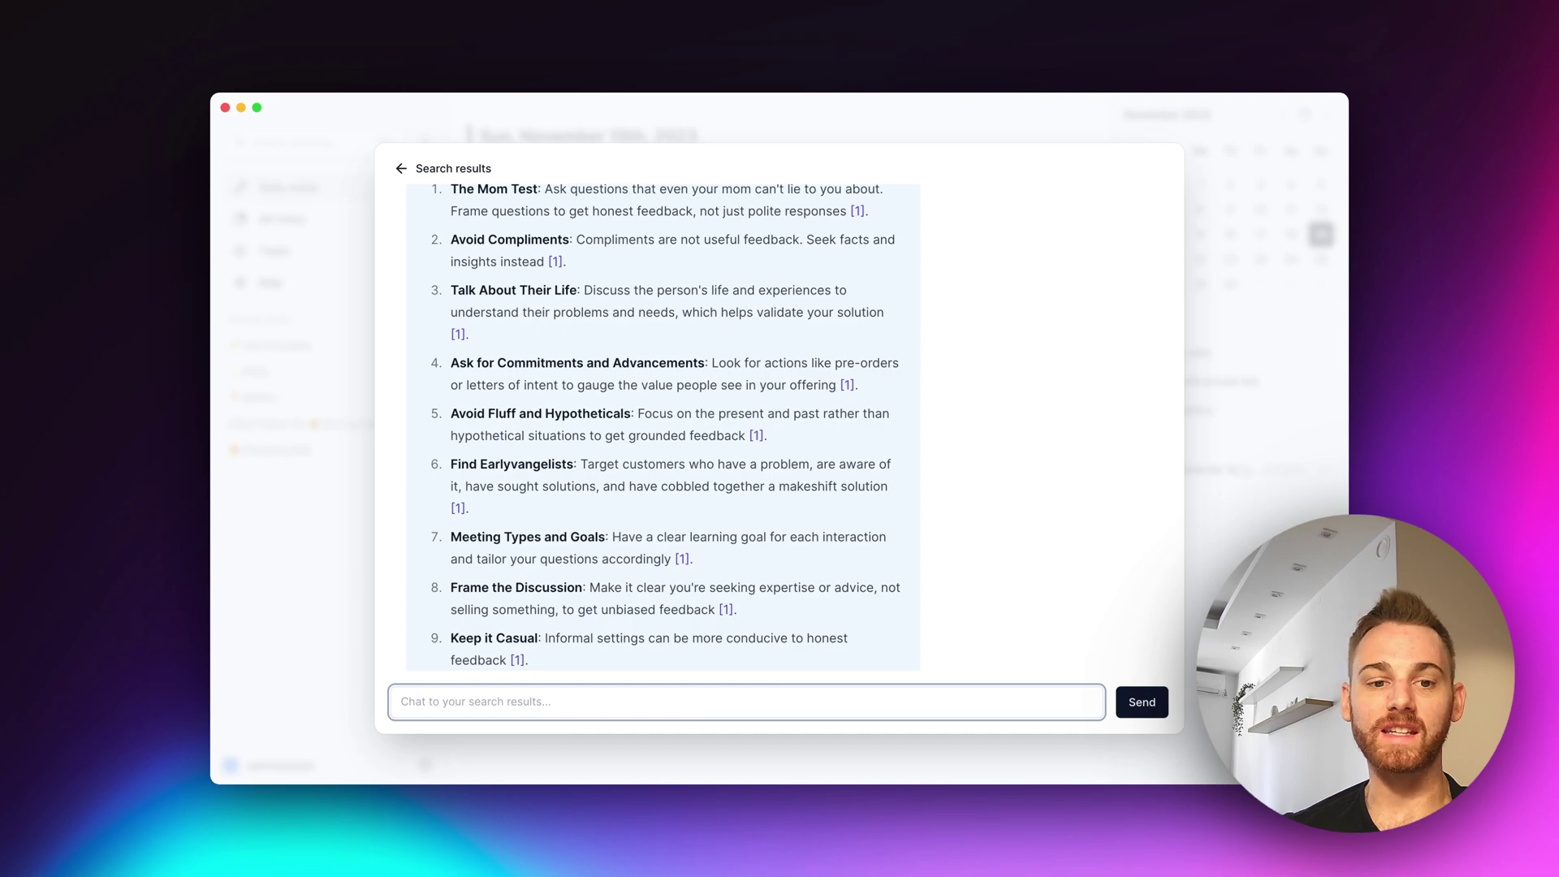
scroll(664, 426, "down", 3)
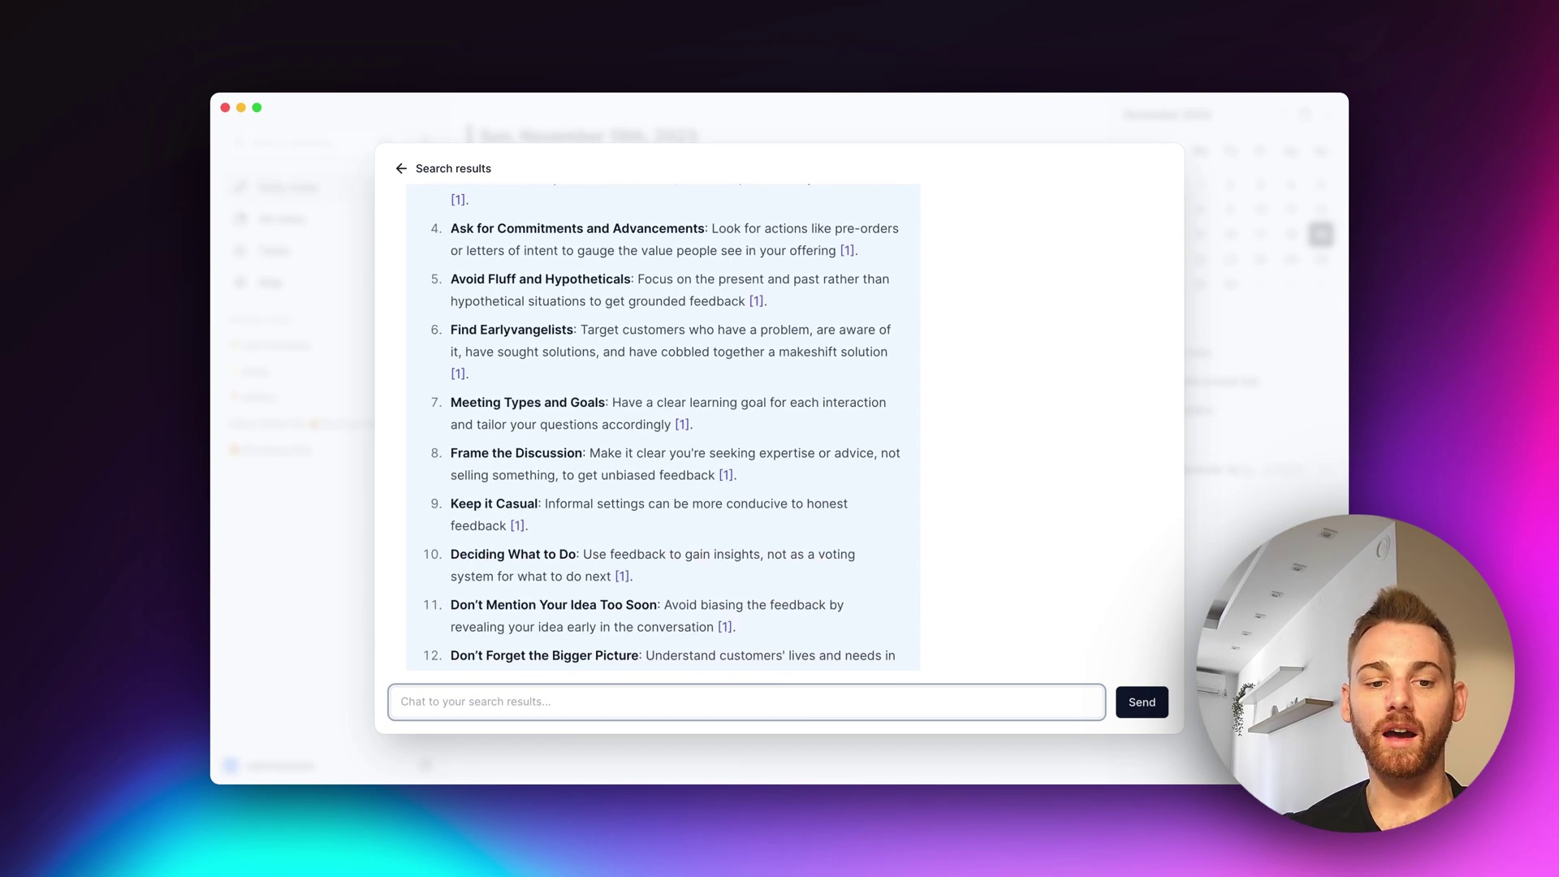
scroll(664, 427, "down", 3)
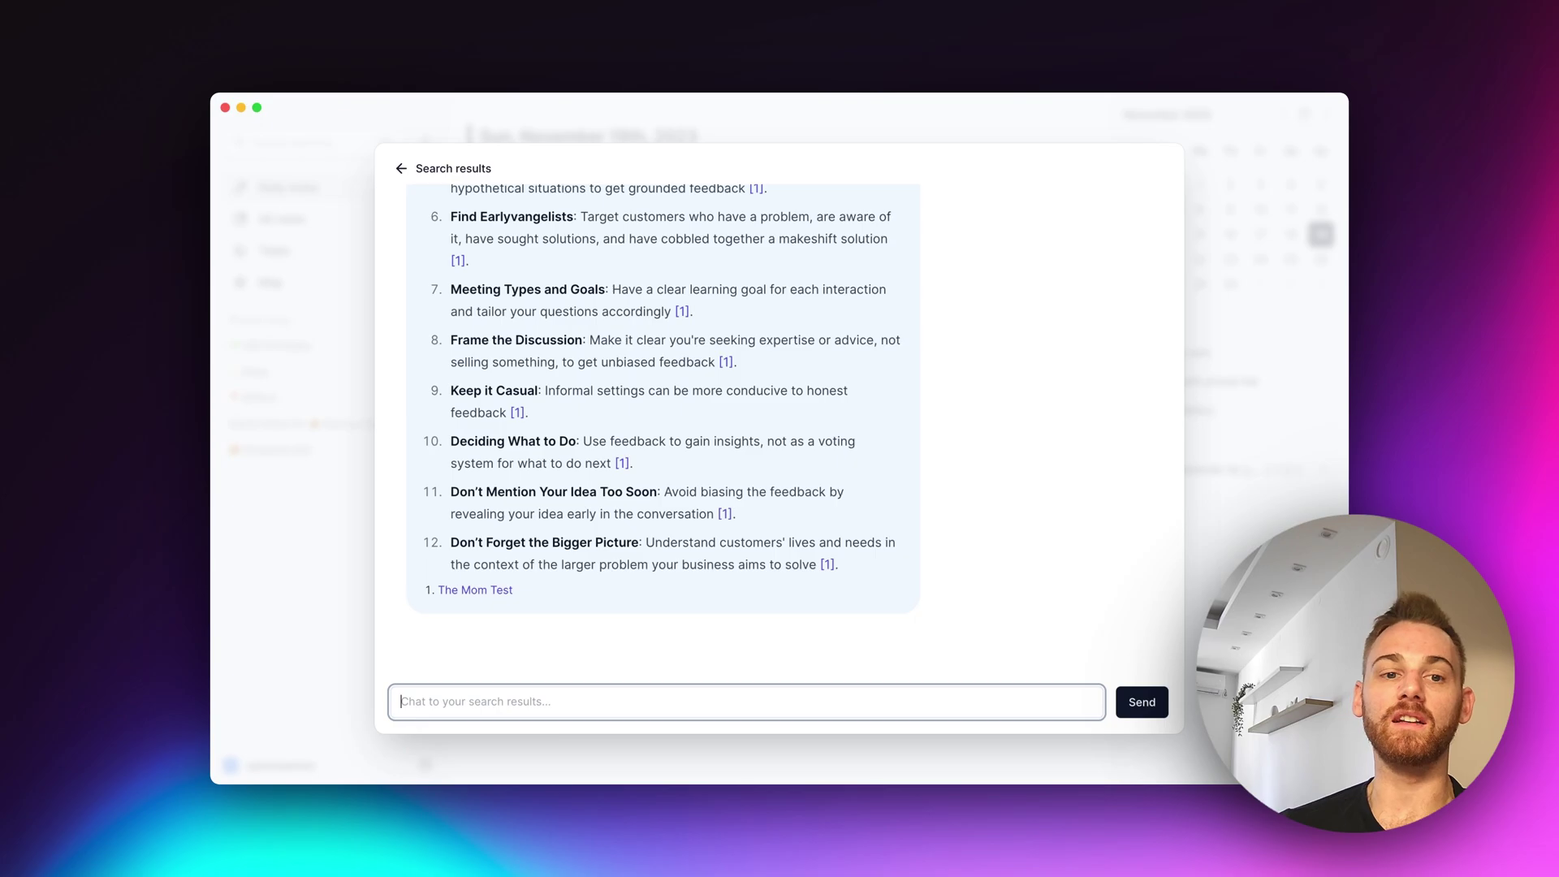
left_click(401, 168)
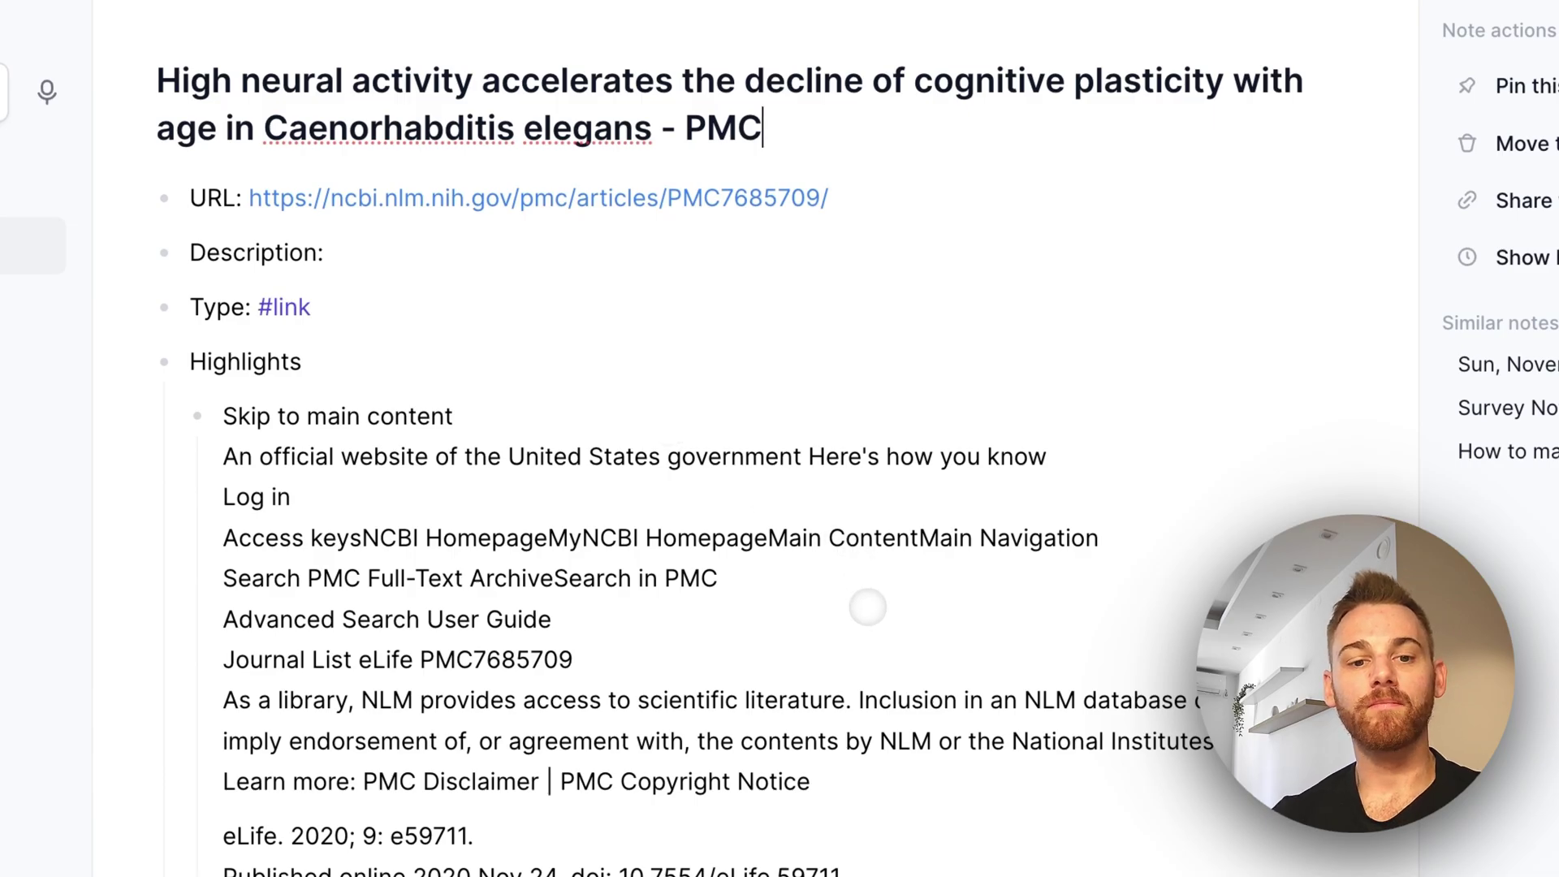
Step: Scroll through the PMC paper note on C. elegans cognitive plasticity and back to the top
scroll(861, 559, "down", 10)
scroll(868, 605, "down", 20)
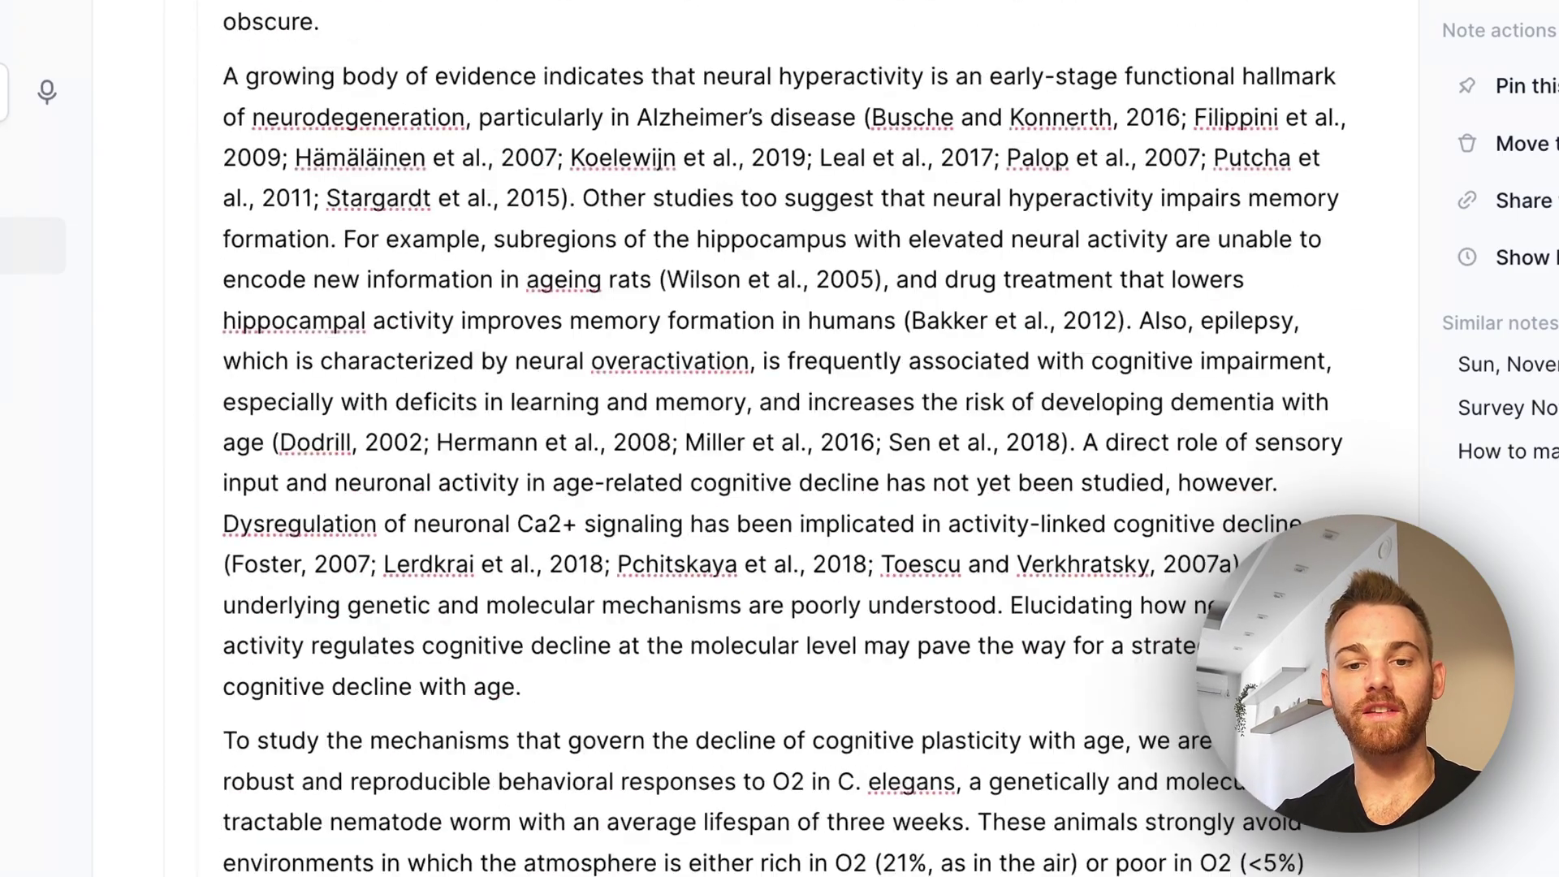
scroll(784, 432, "down", 12)
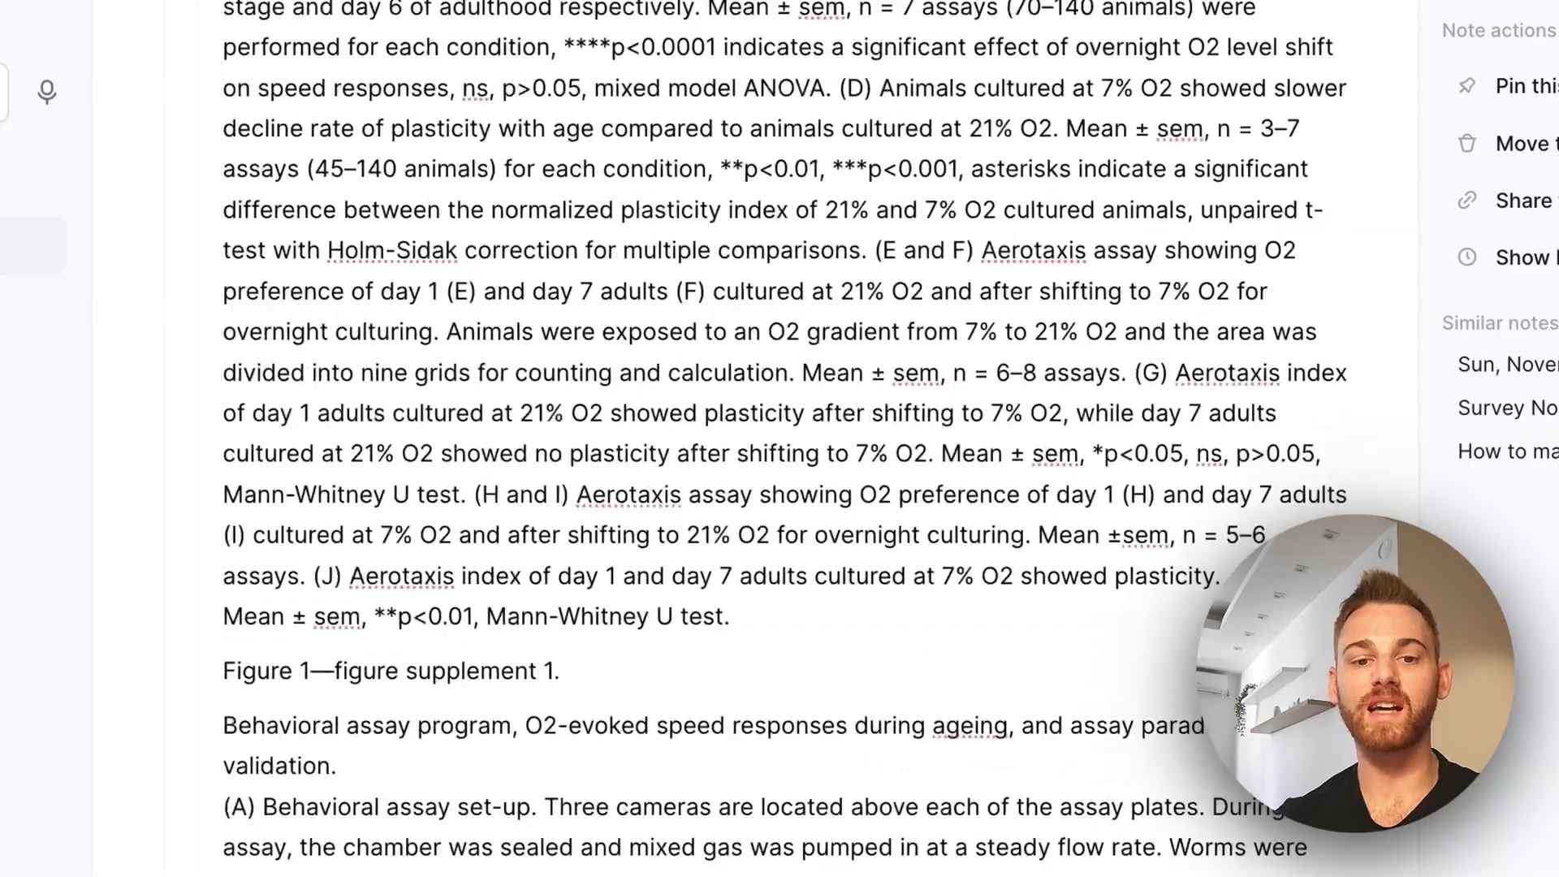
scroll(779, 438, "down", 15)
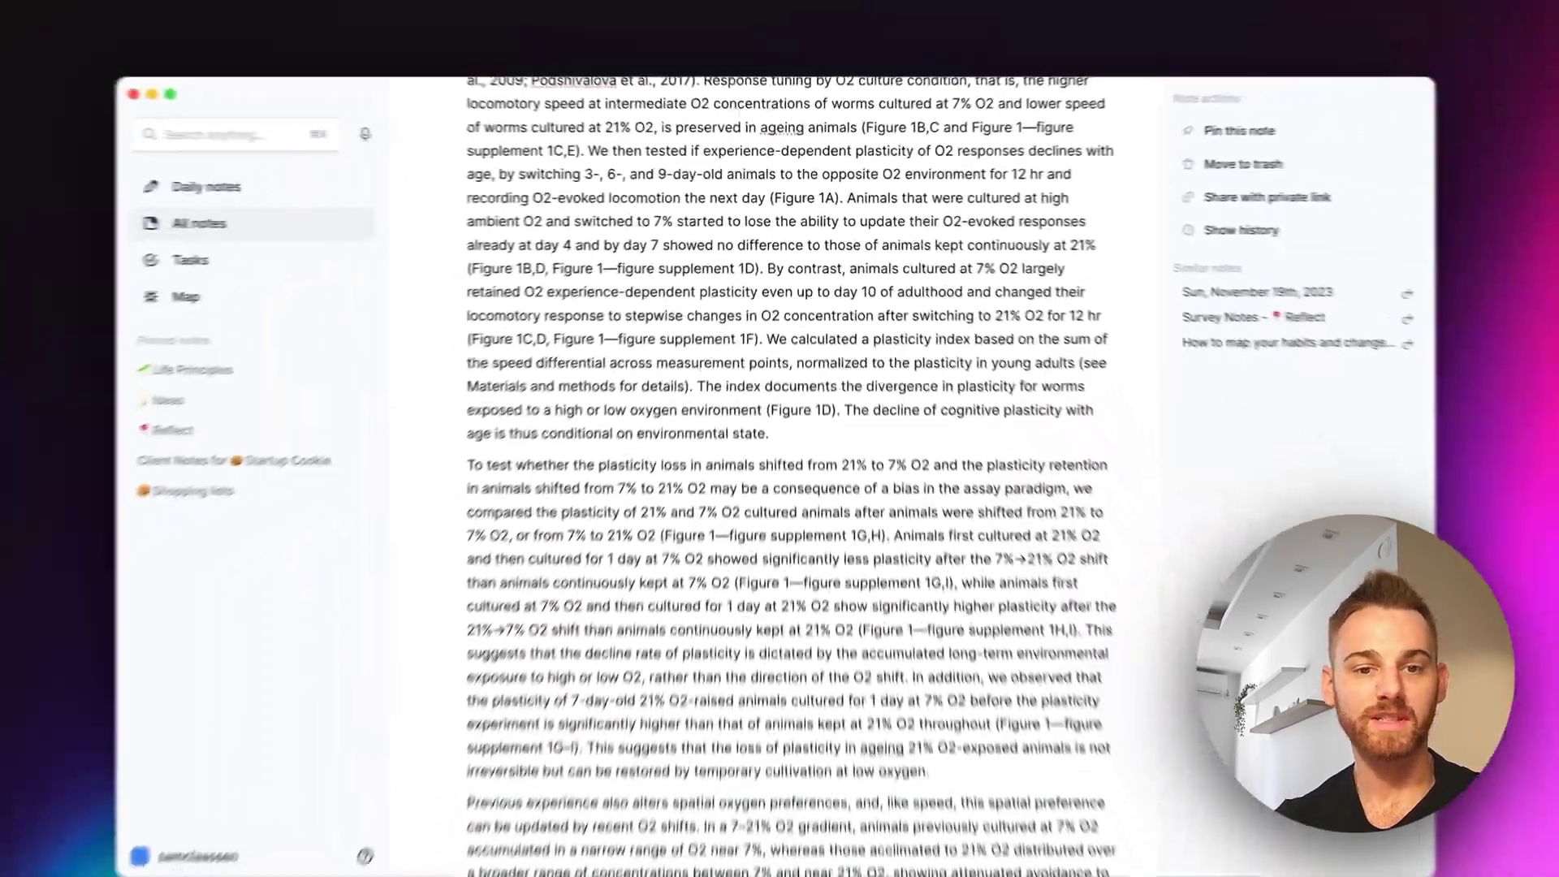
scroll(794, 439, "down", 10)
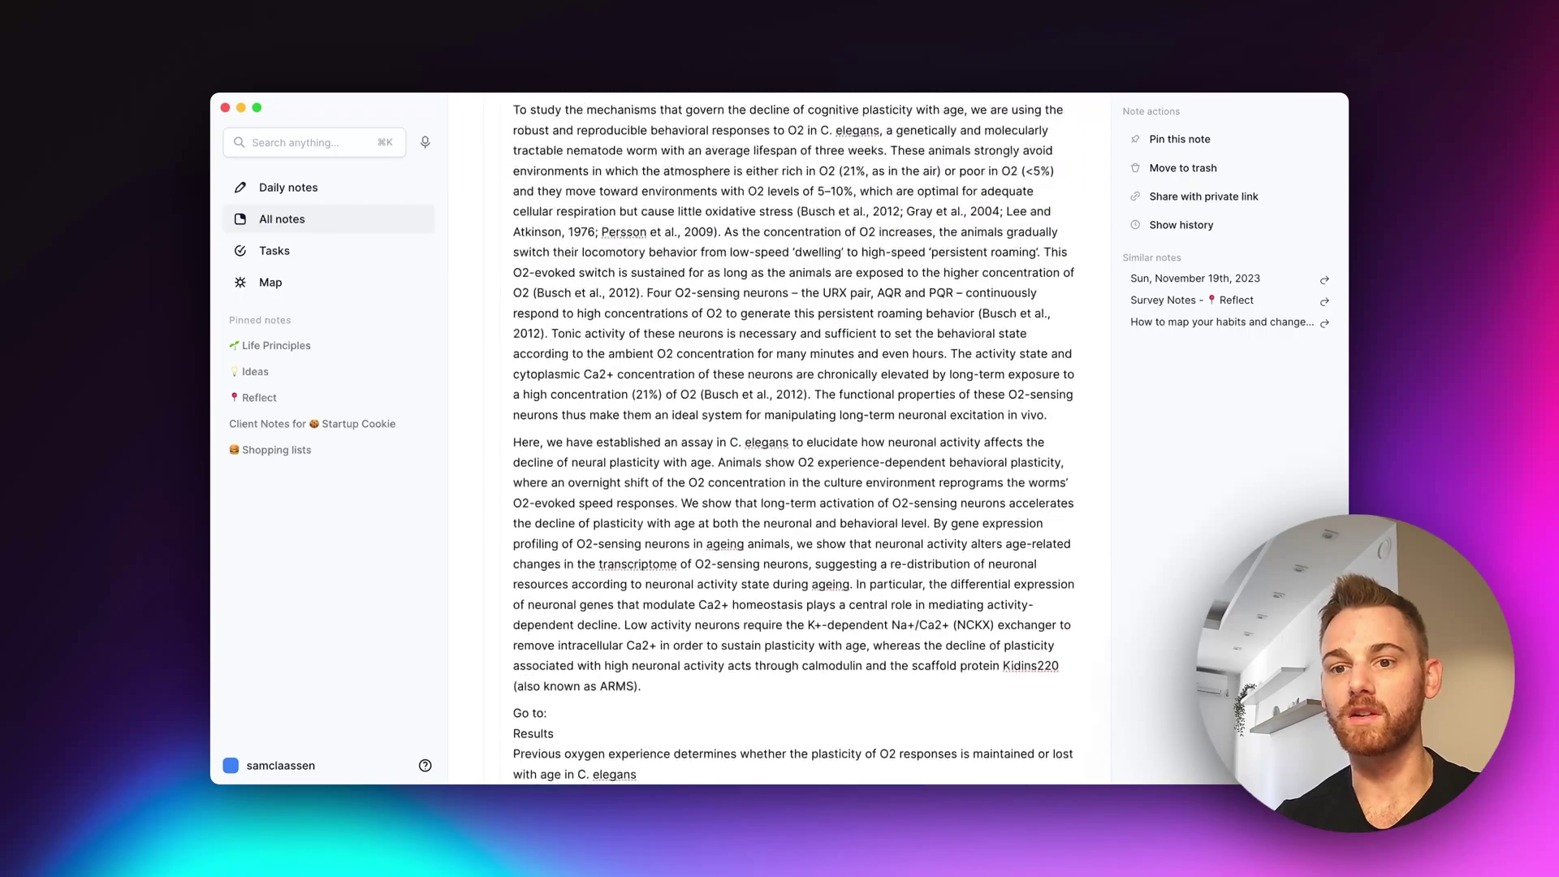
scroll(793, 438, "up", 15)
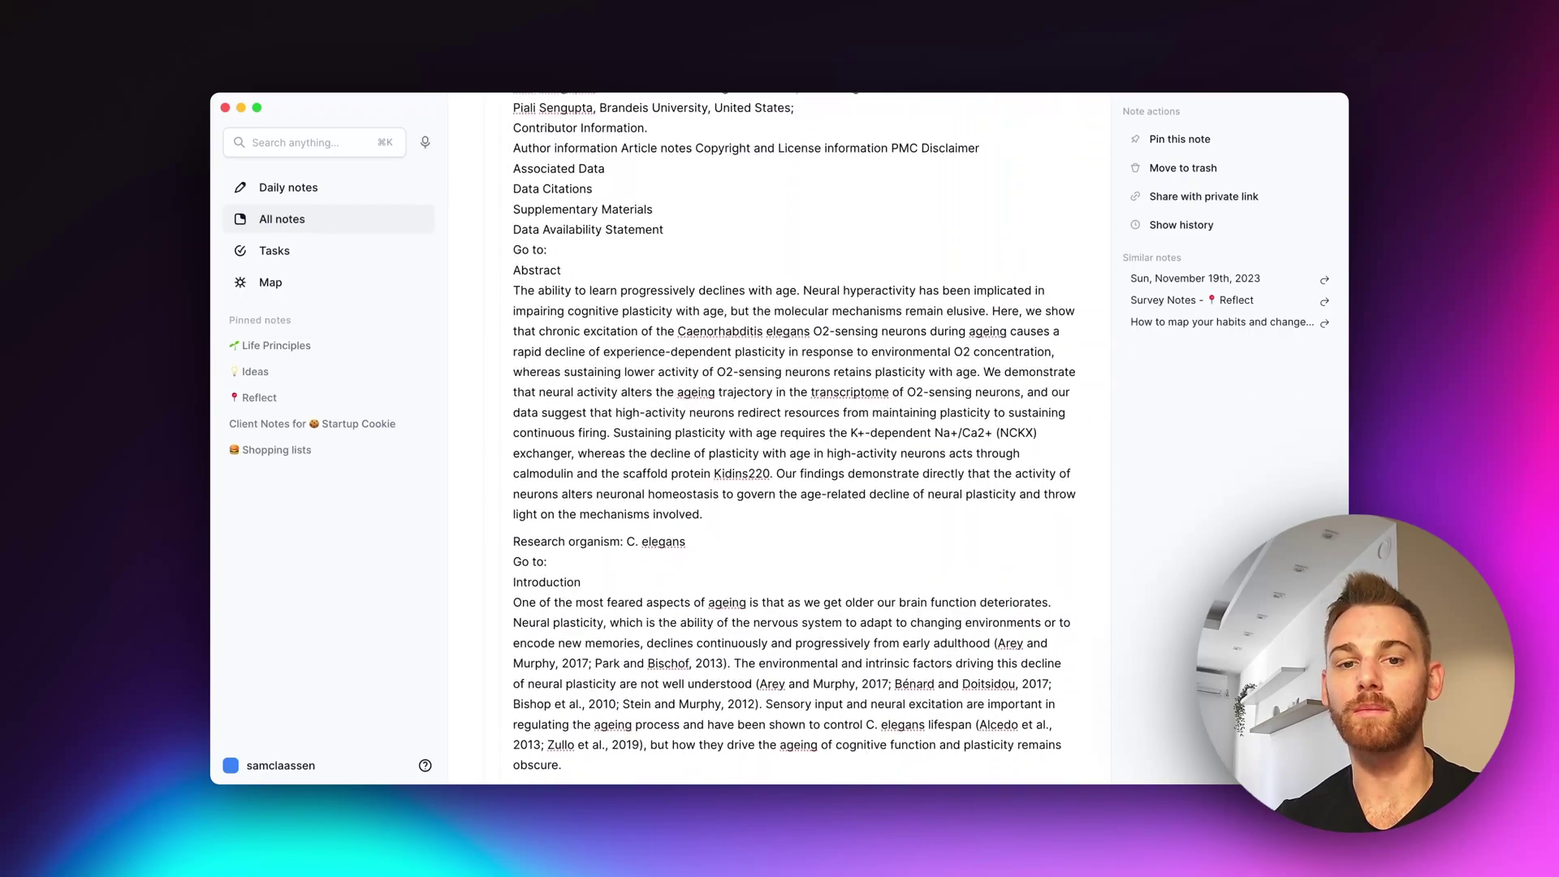
scroll(792, 438, "up", 5)
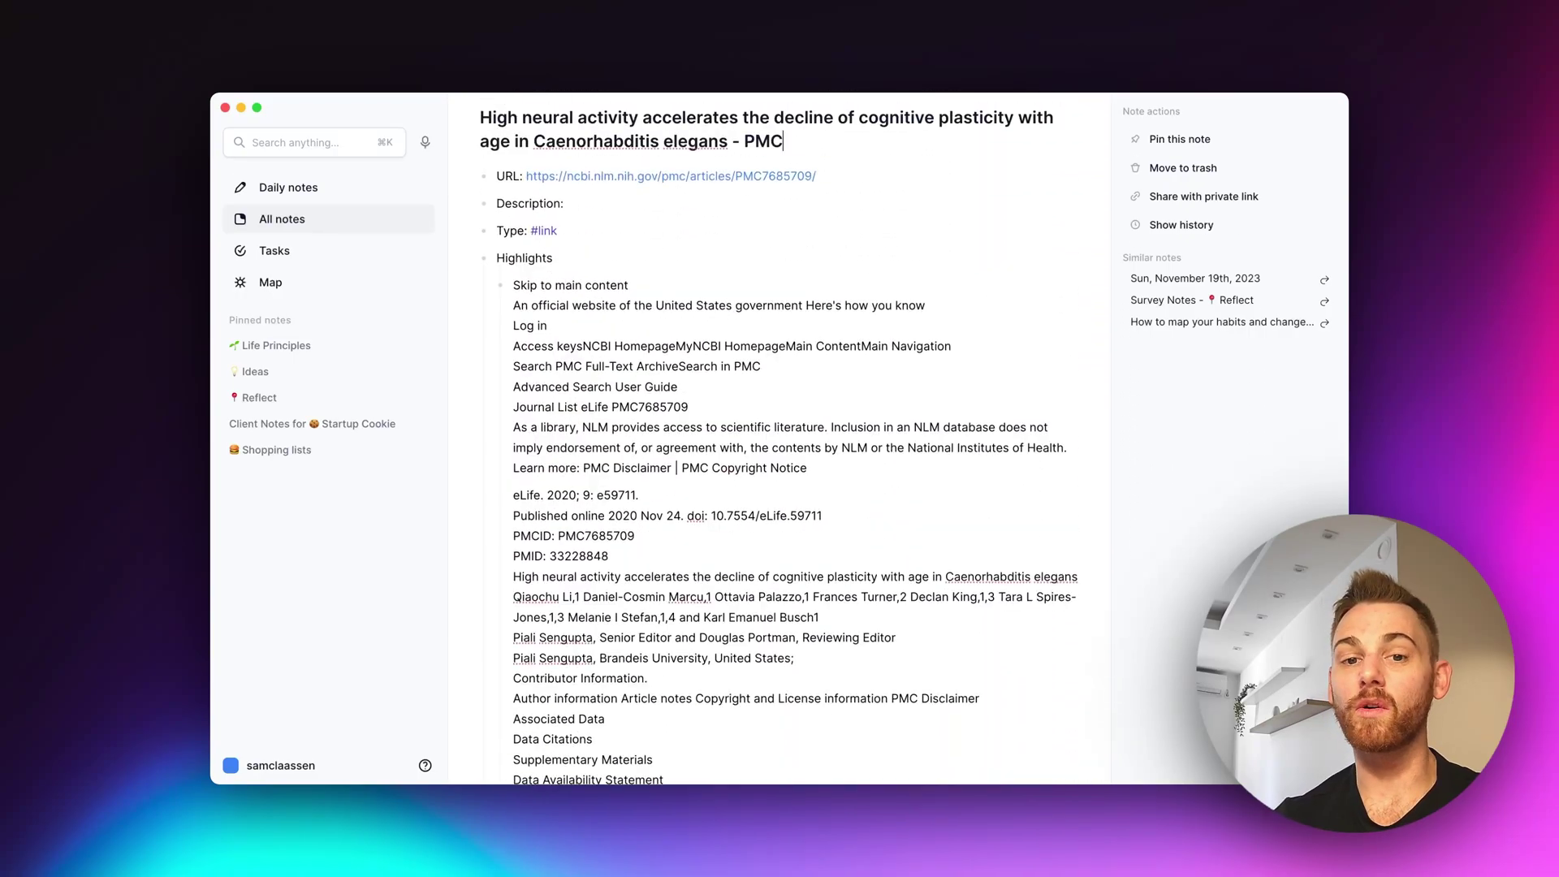
scroll(779, 447, "up", 1)
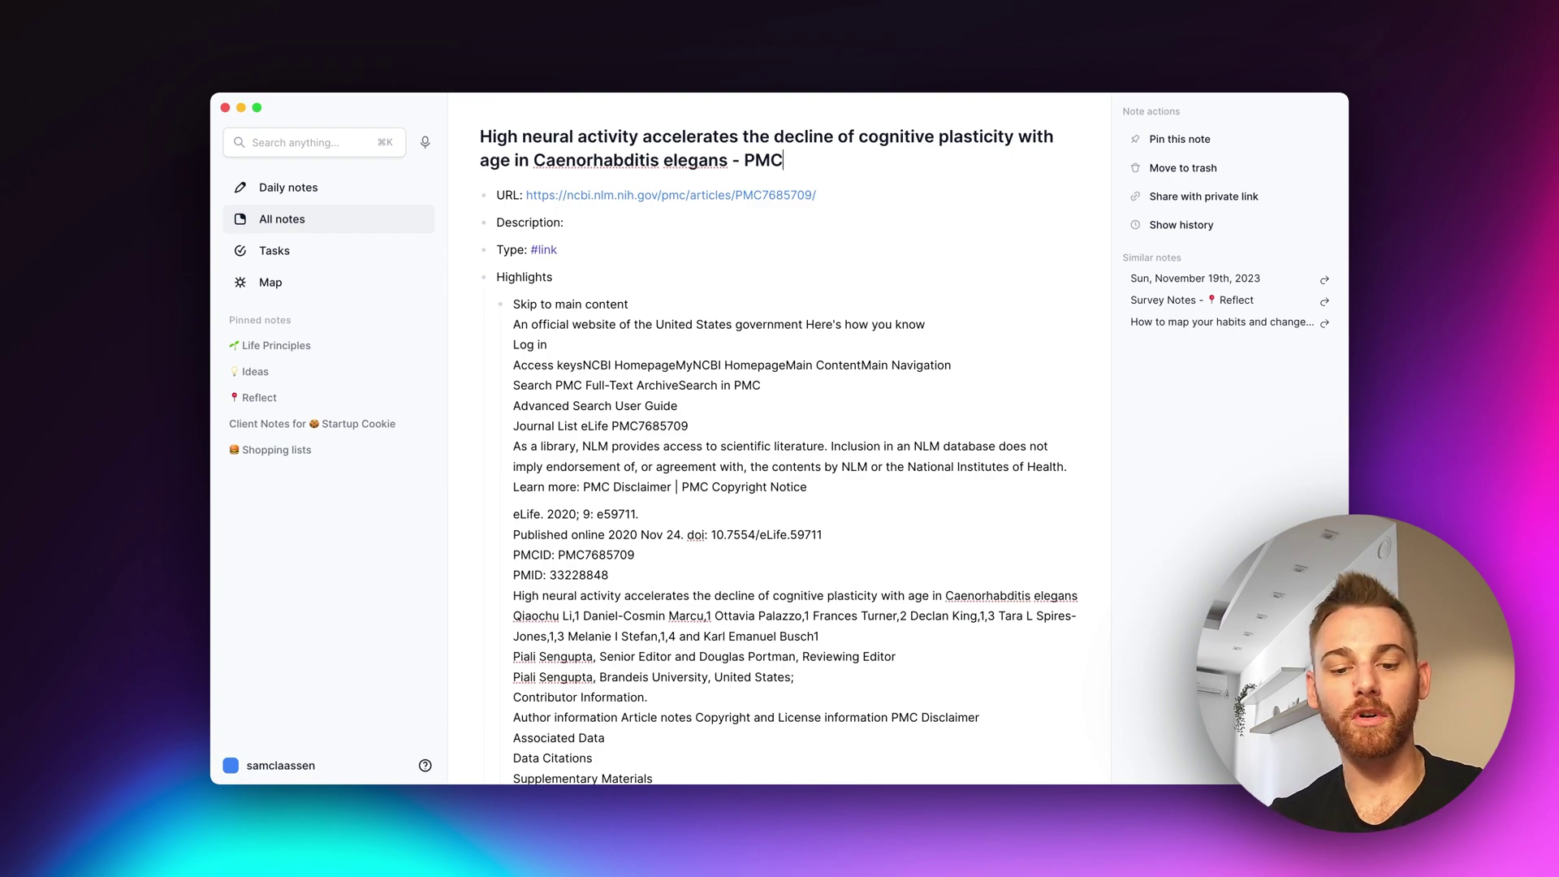
Step: Search for 'cognitive plasticity' with the search type switched from Fuzzy to Exact
key("super+k")
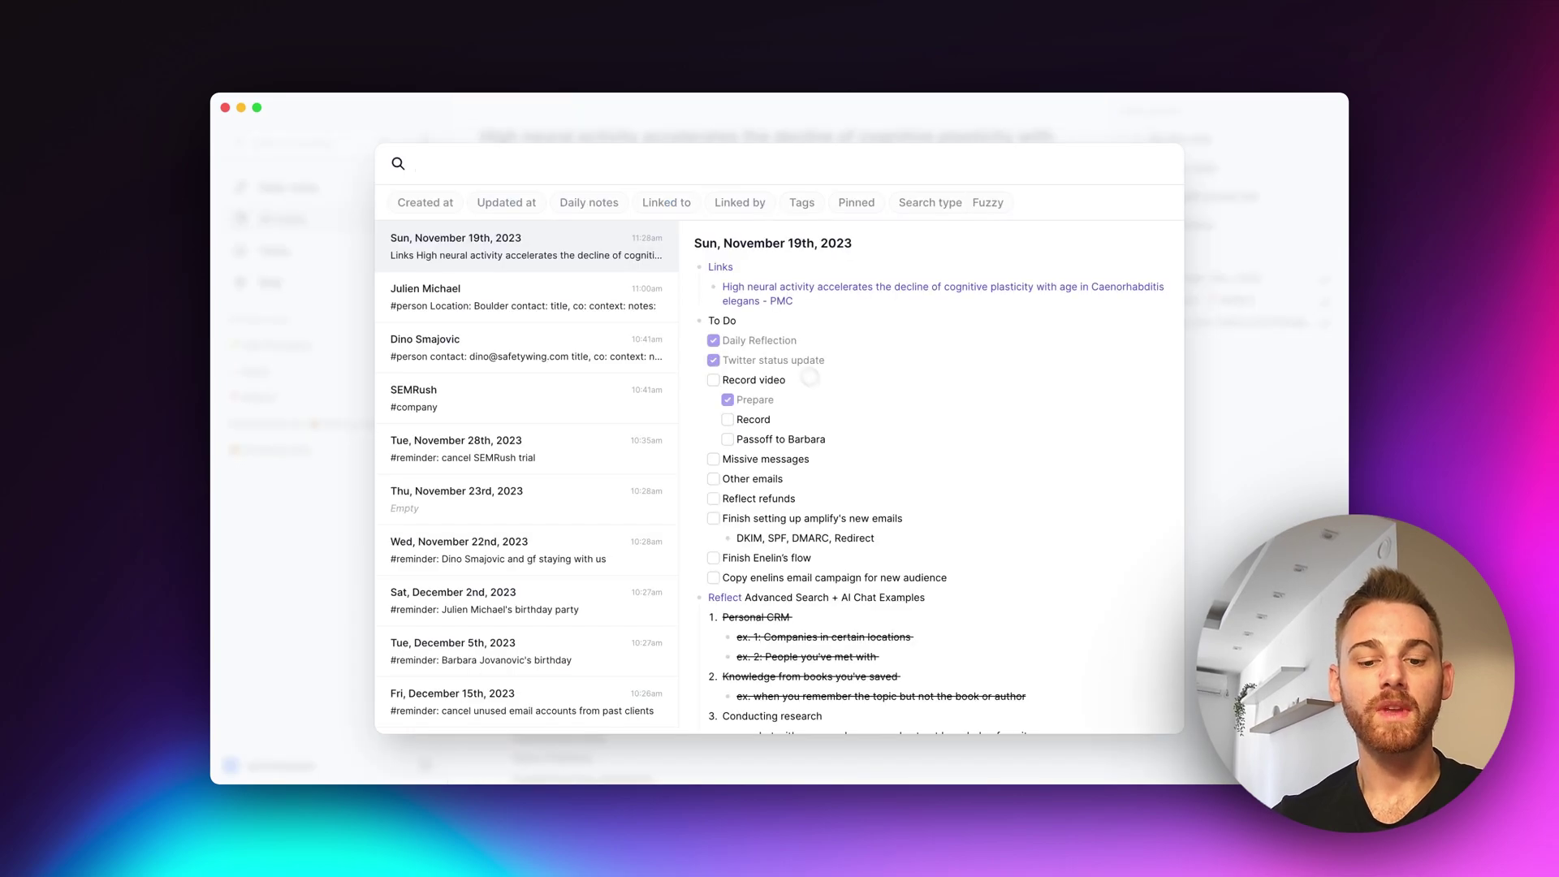
type("c")
type("ogniti")
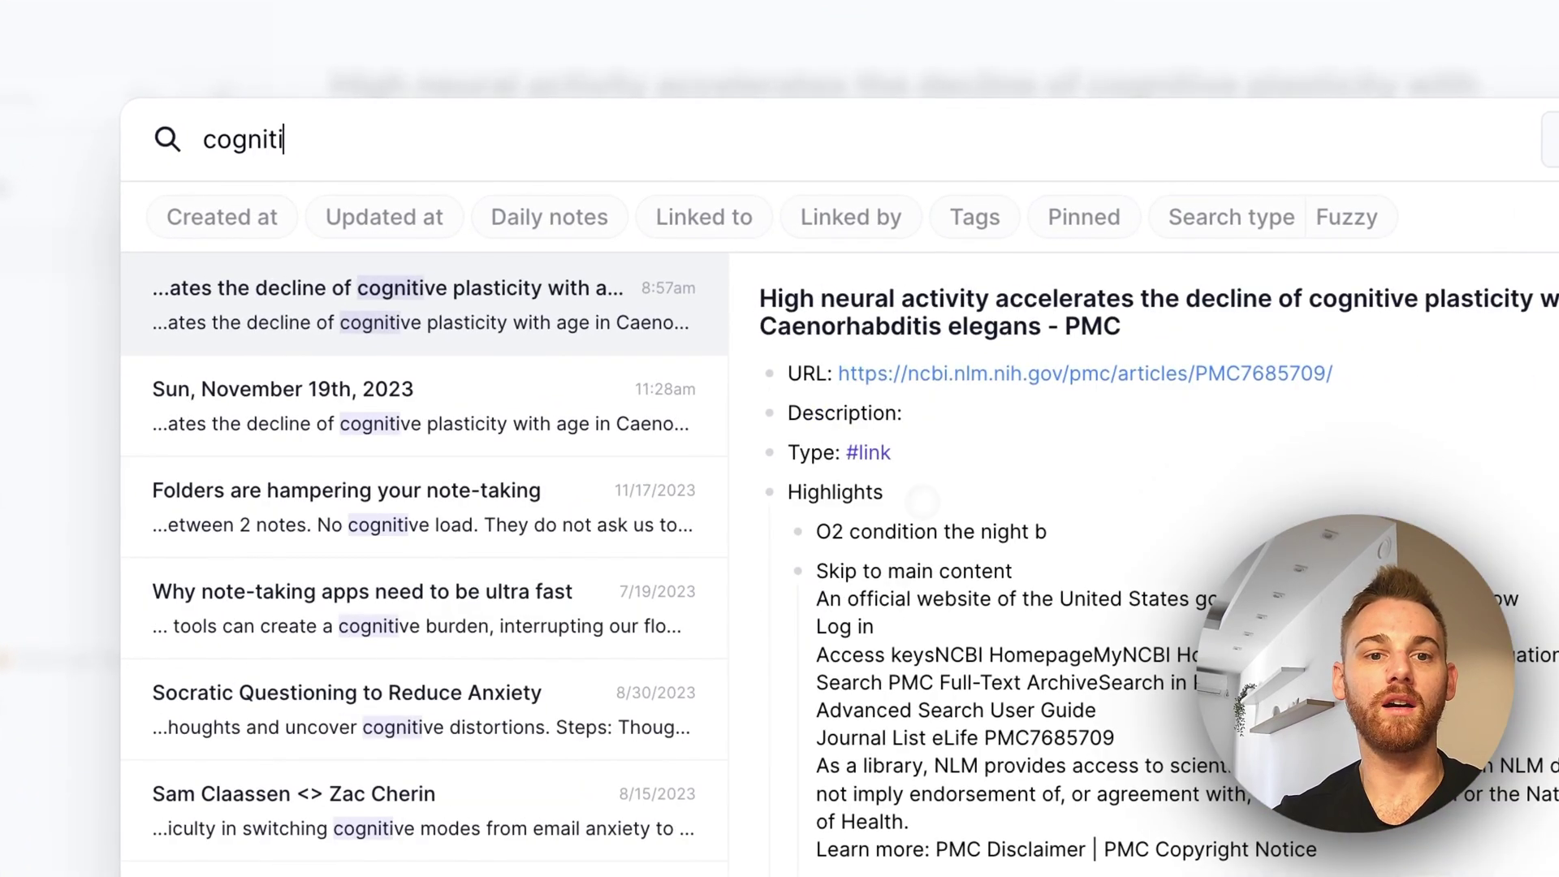
type("ve plasticity")
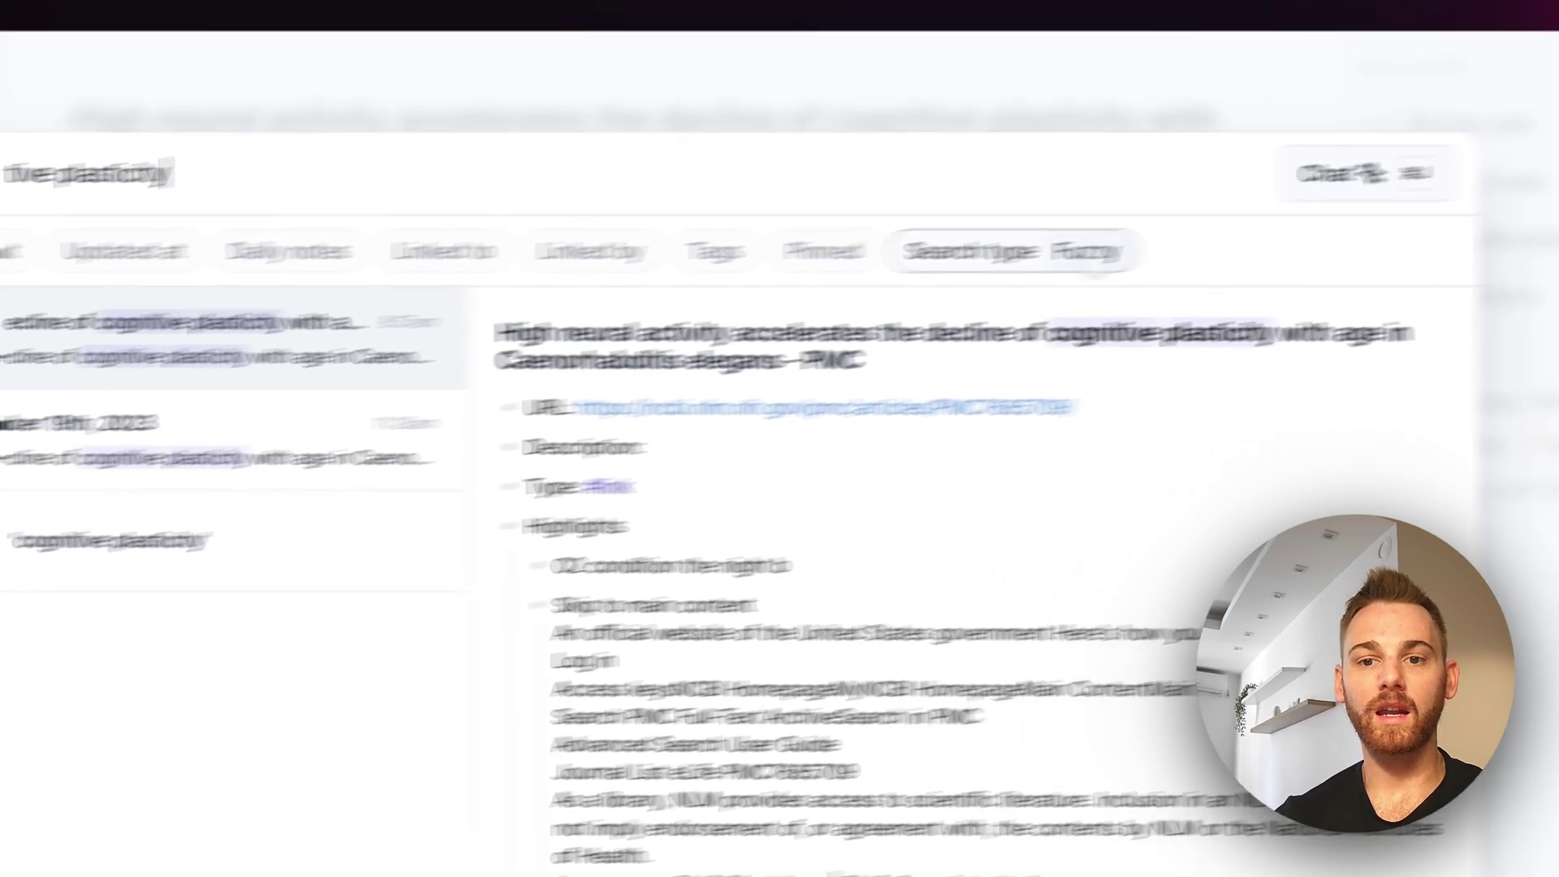
left_click(1346, 217)
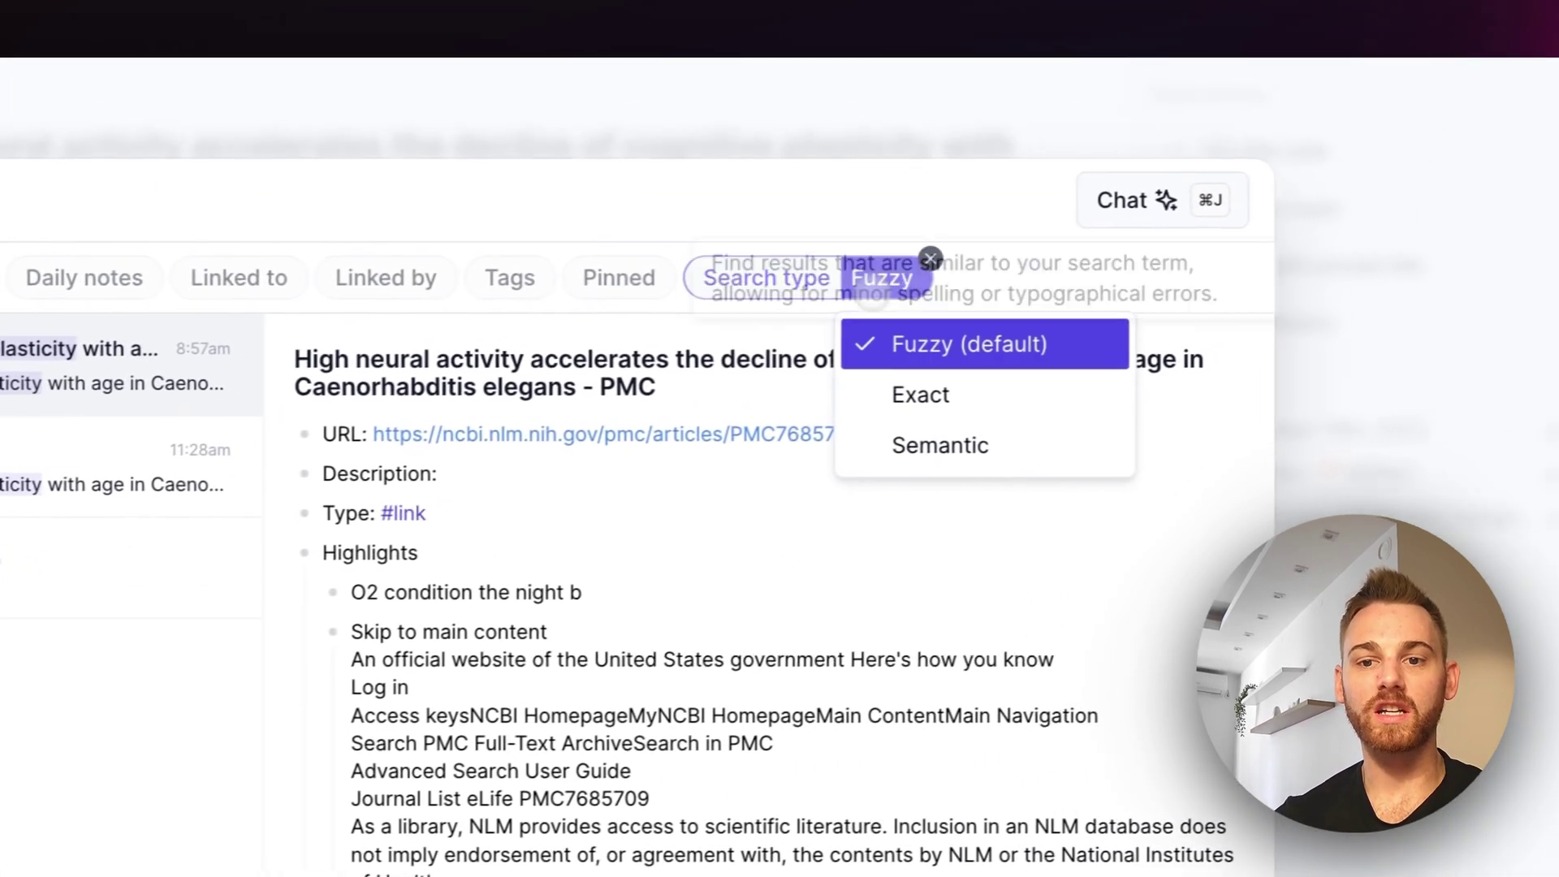
left_click(879, 397)
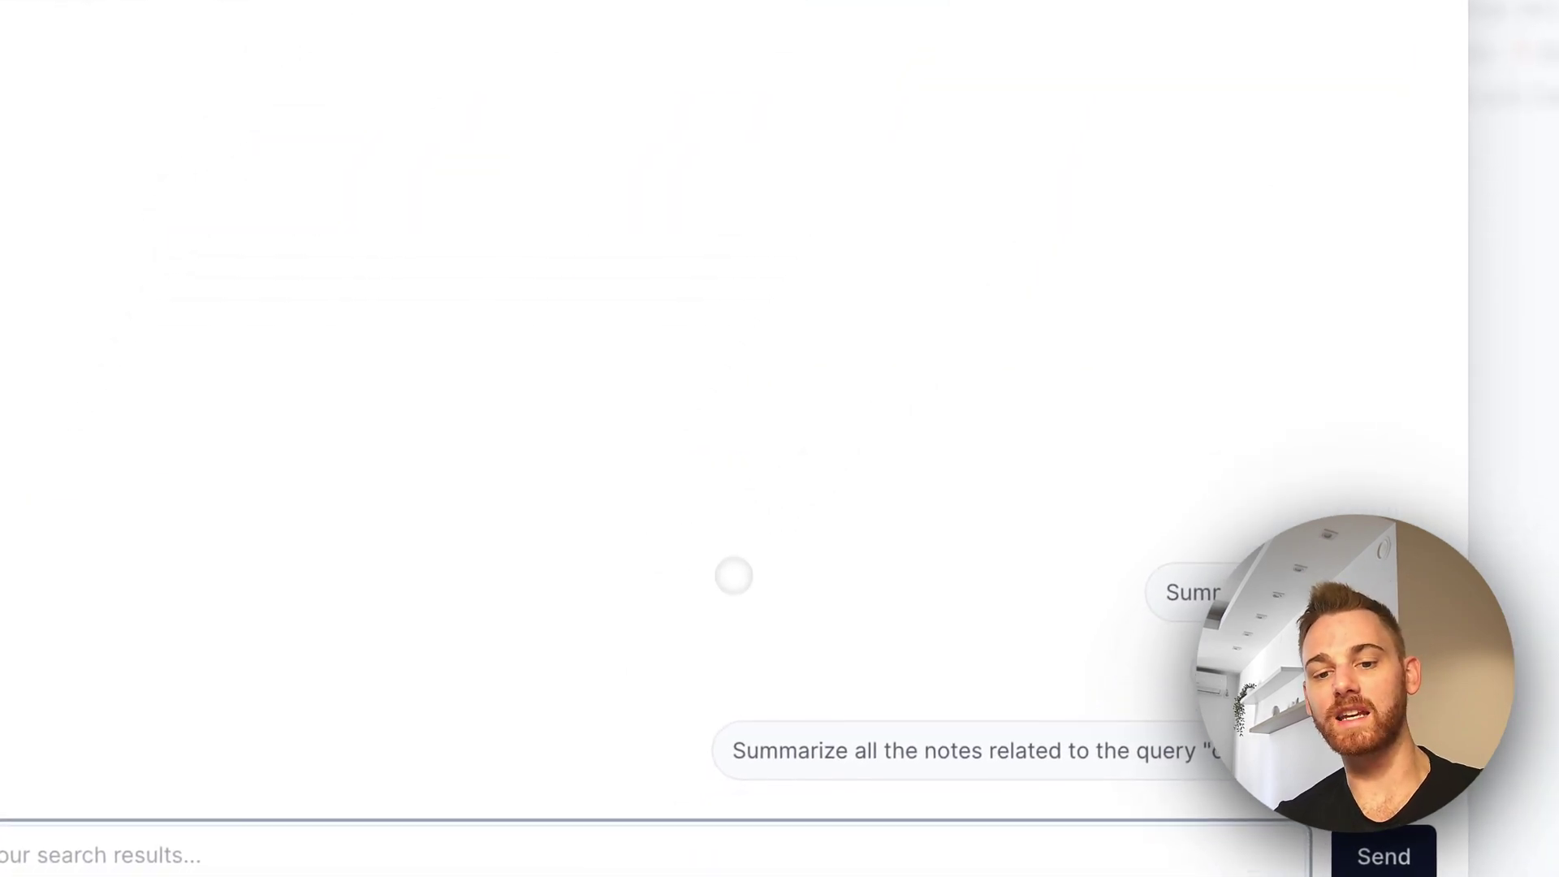
Step: Ask the AI to summarize all notes matching "cognitive plasticity", yielding the C. elegans article summary
left_click(836, 739)
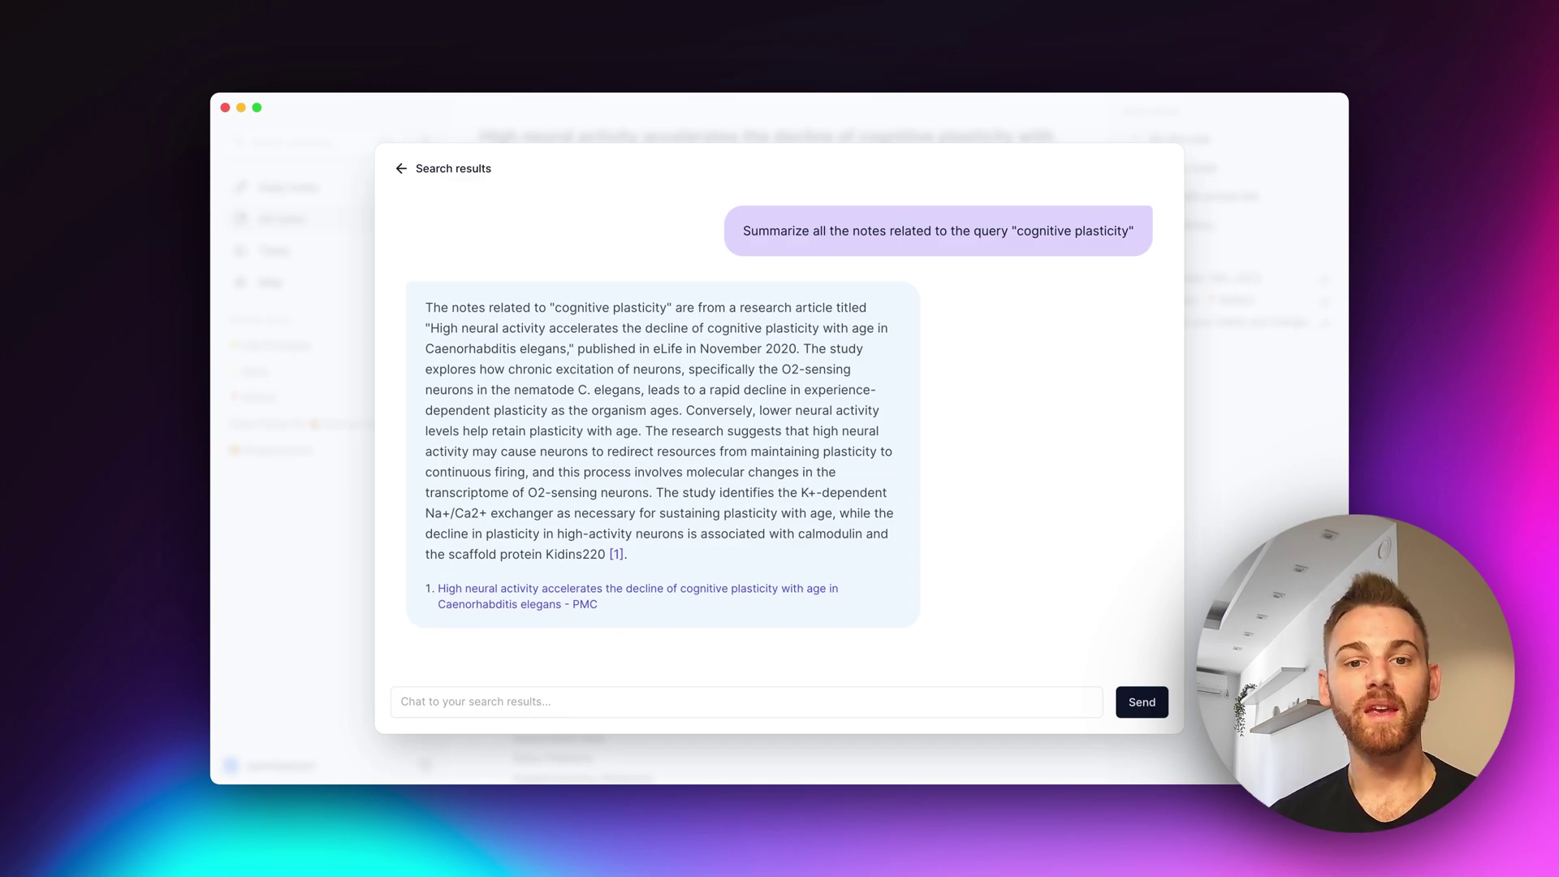
Step: Ask the AI to restate that summary as bullet points anyone could understand
left_click(771, 702)
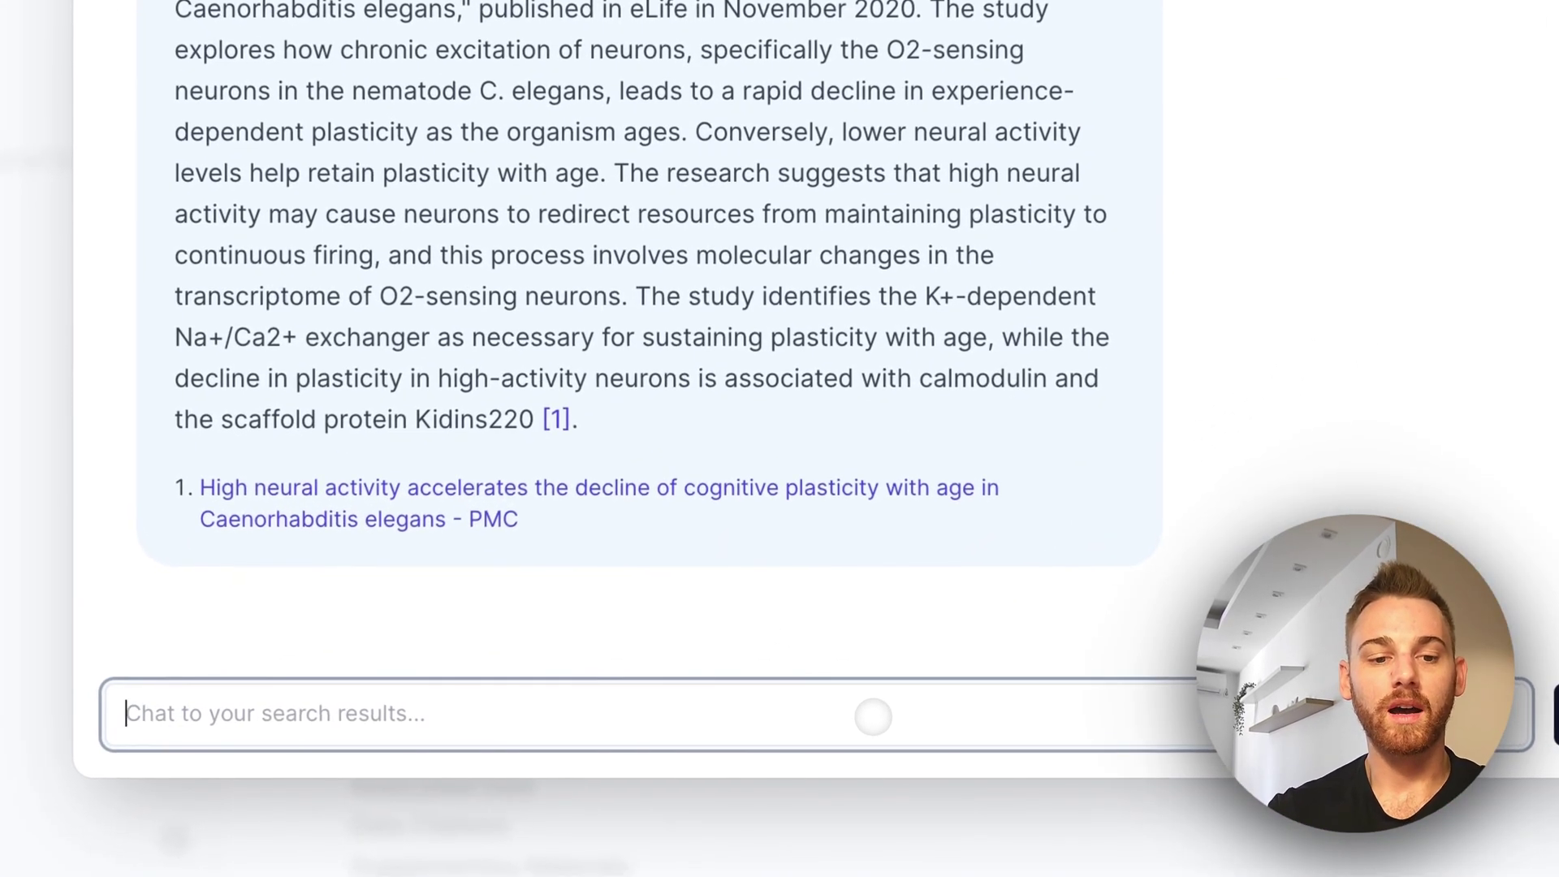
type("Please ")
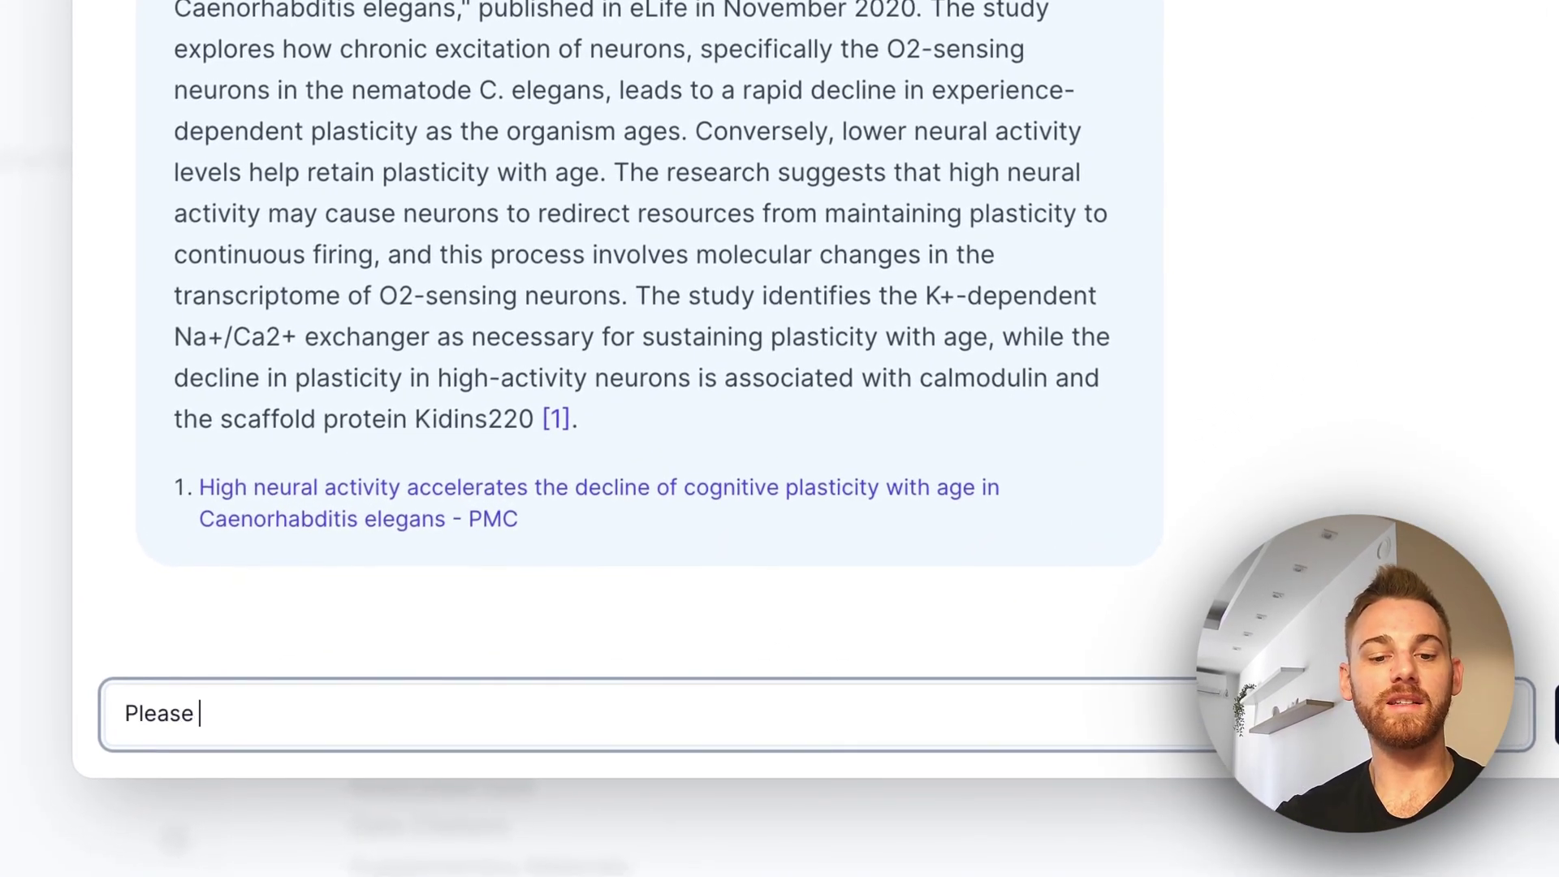
type("summarize t")
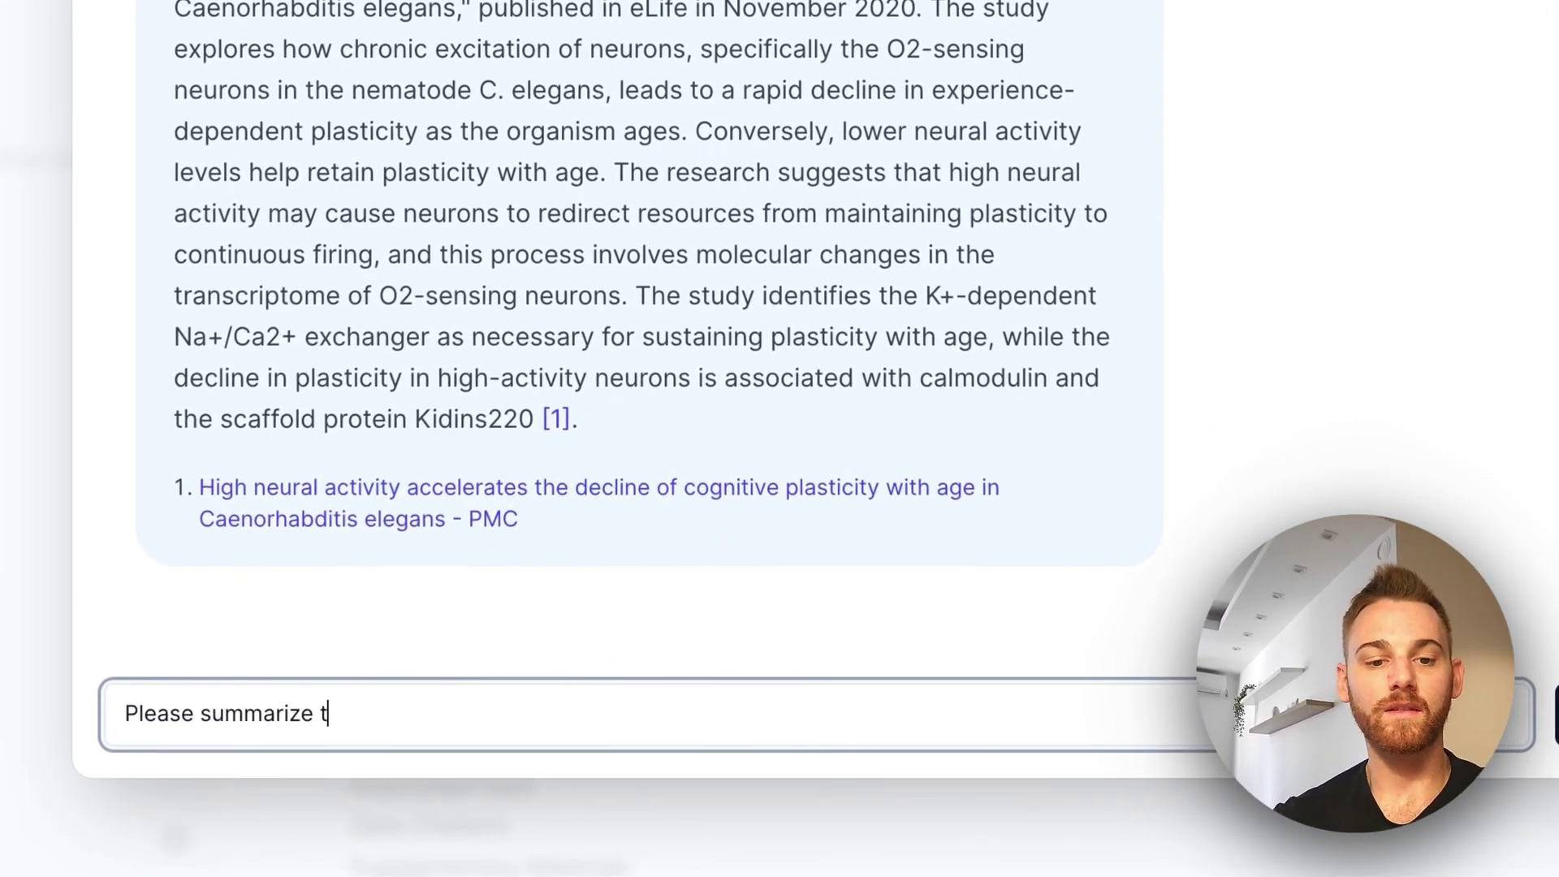
type("hat information in bullet ")
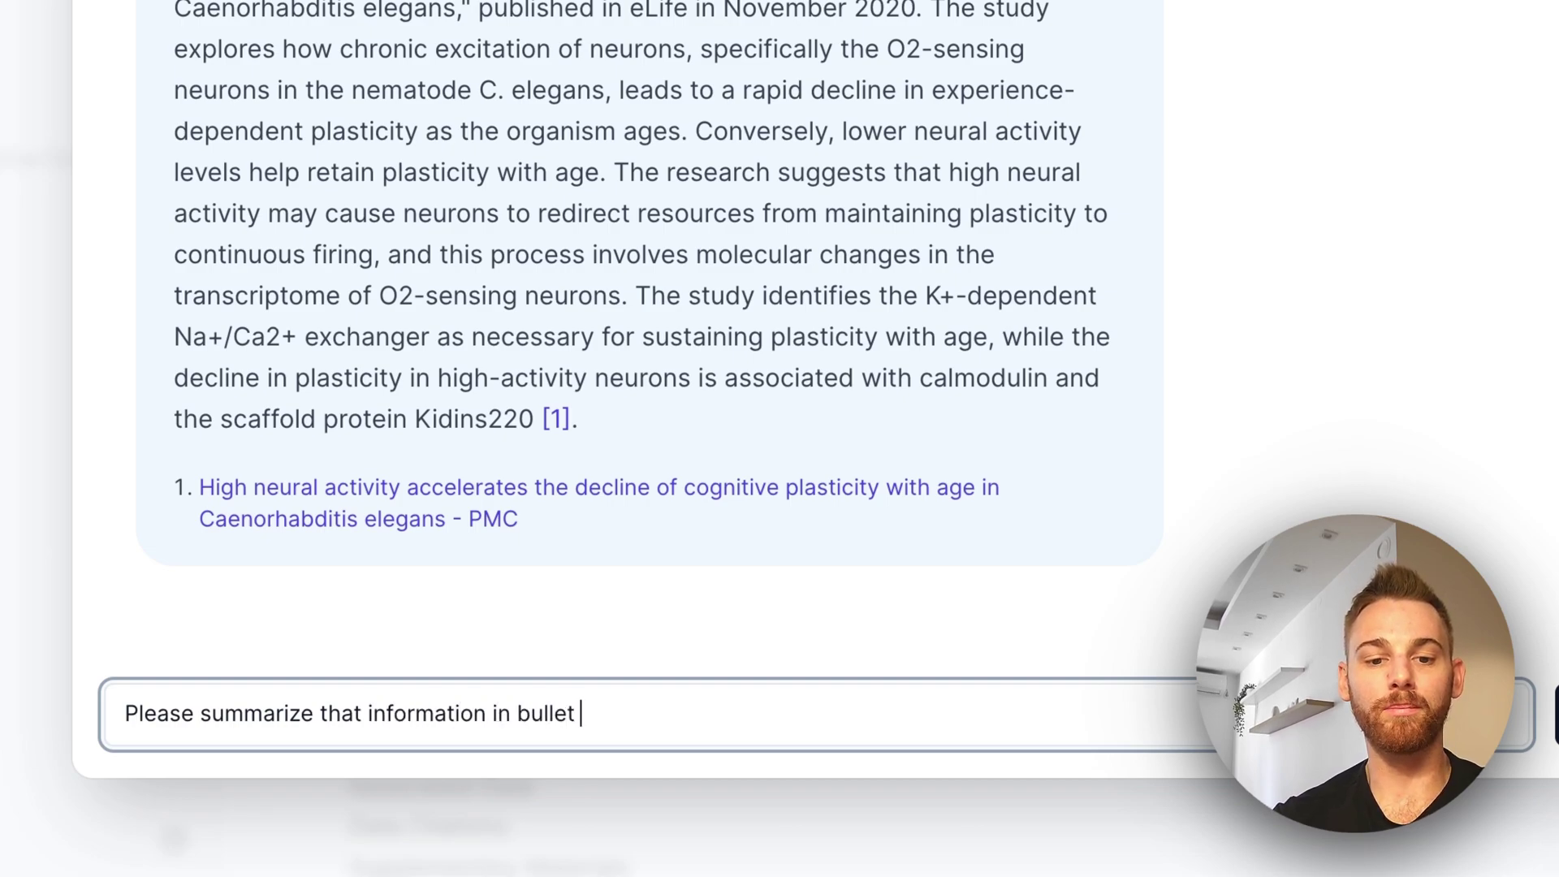
type("points that anyone")
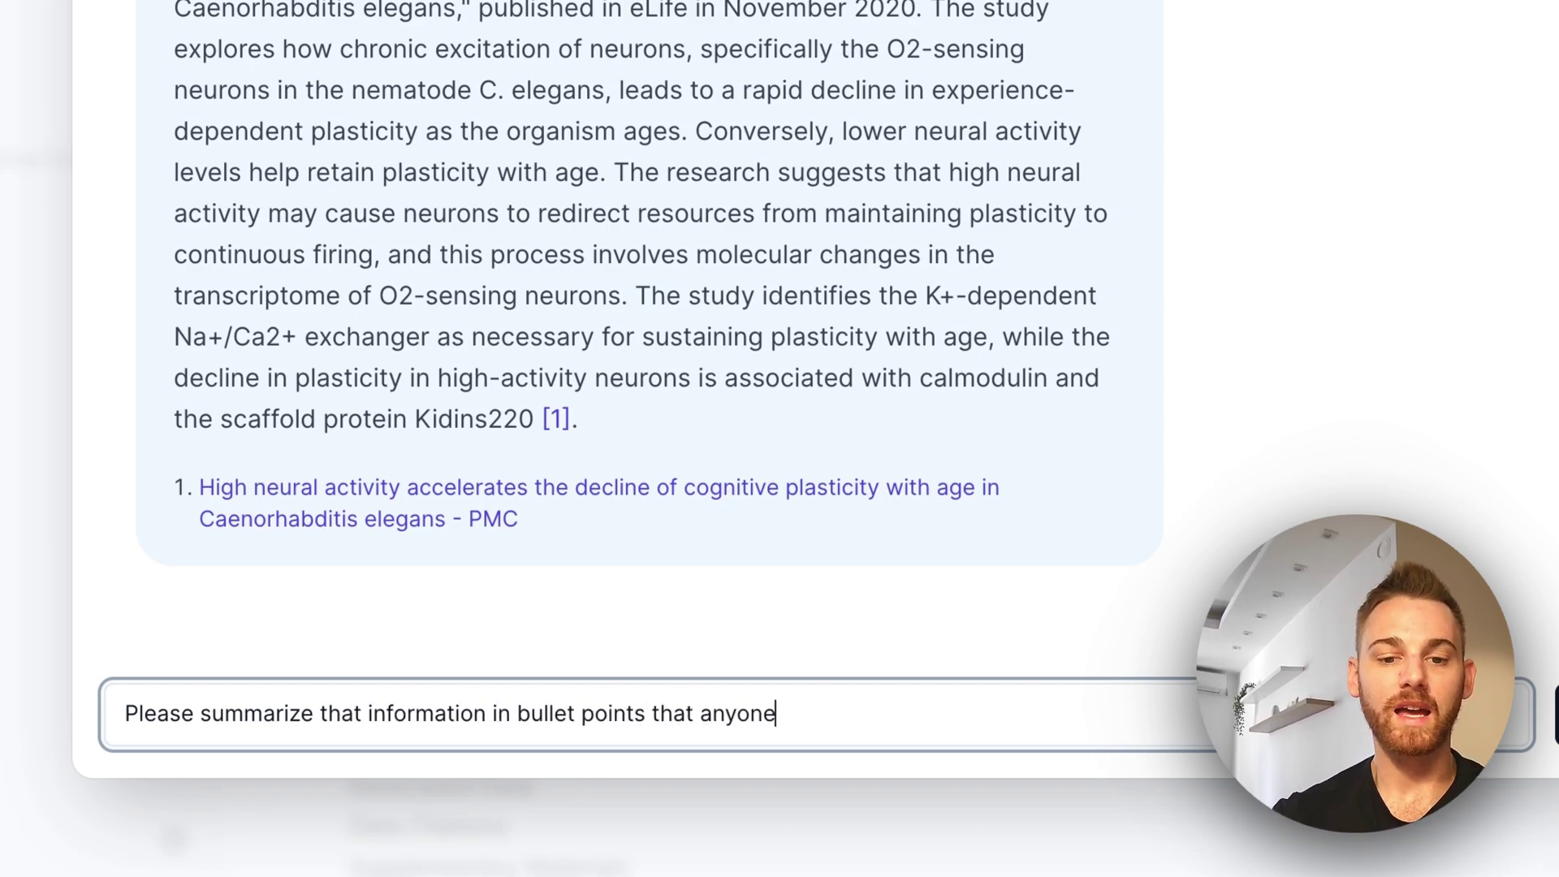
type(" could understand.")
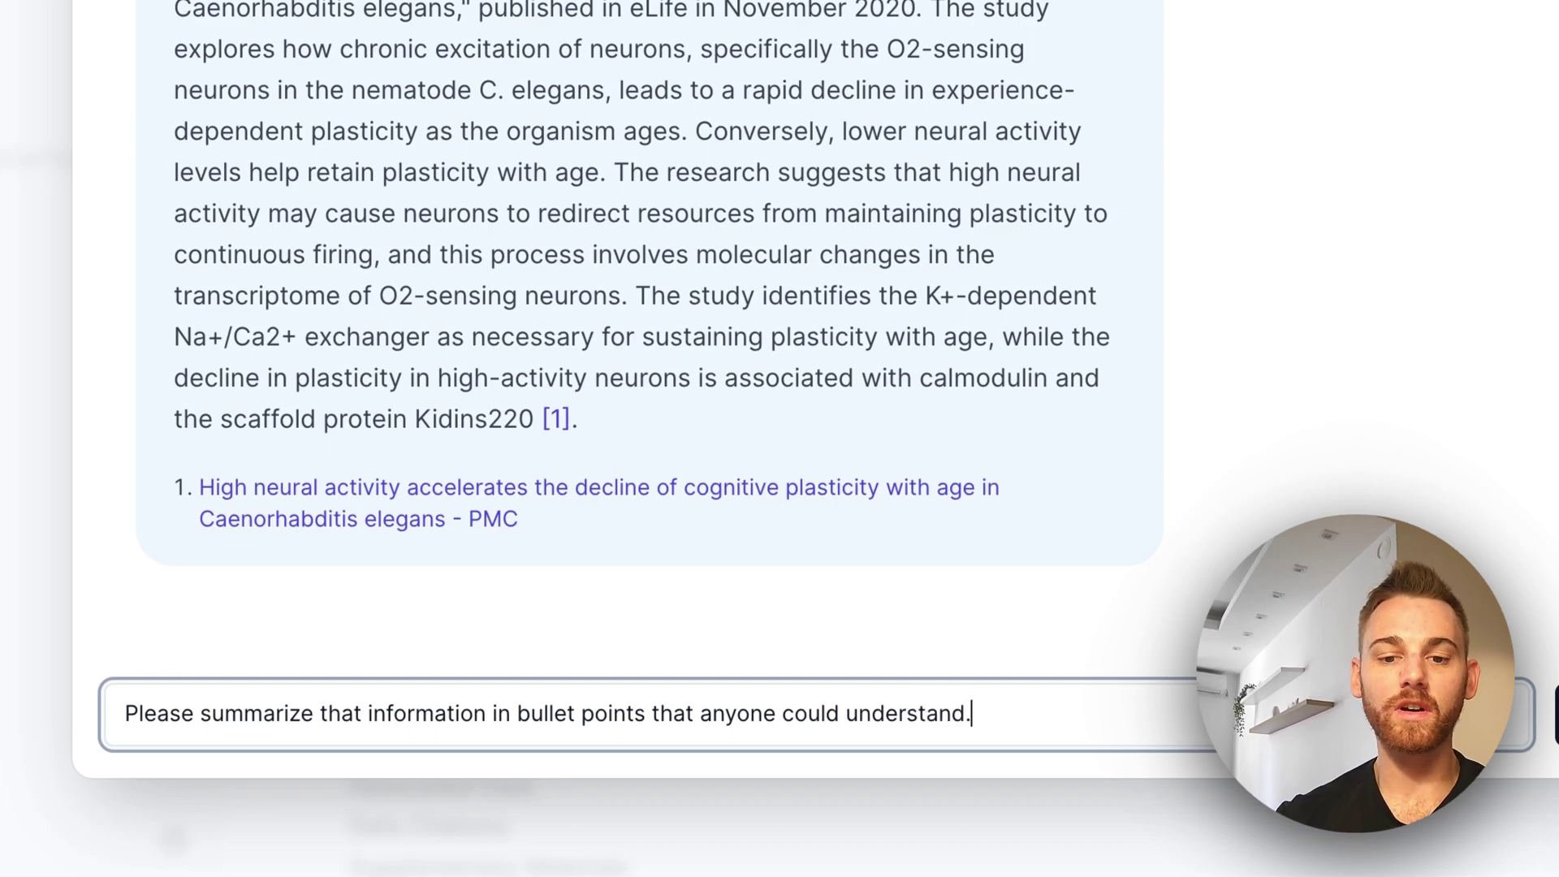
key("Return")
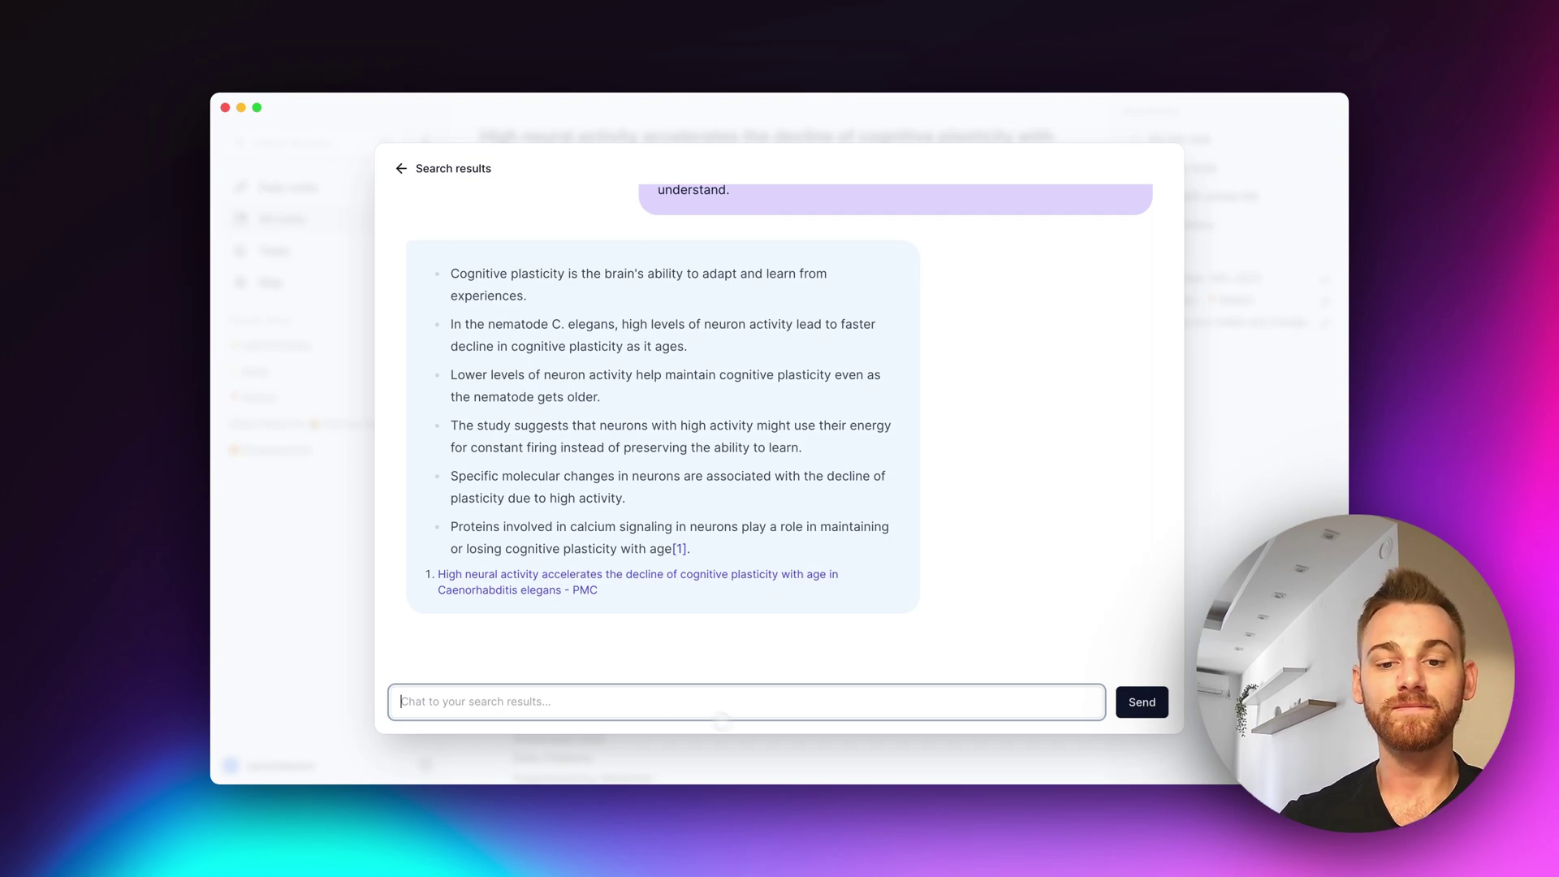
Step: Return to the search filtered to daily notes after today, showing upcoming #reminder notes
key("super+j")
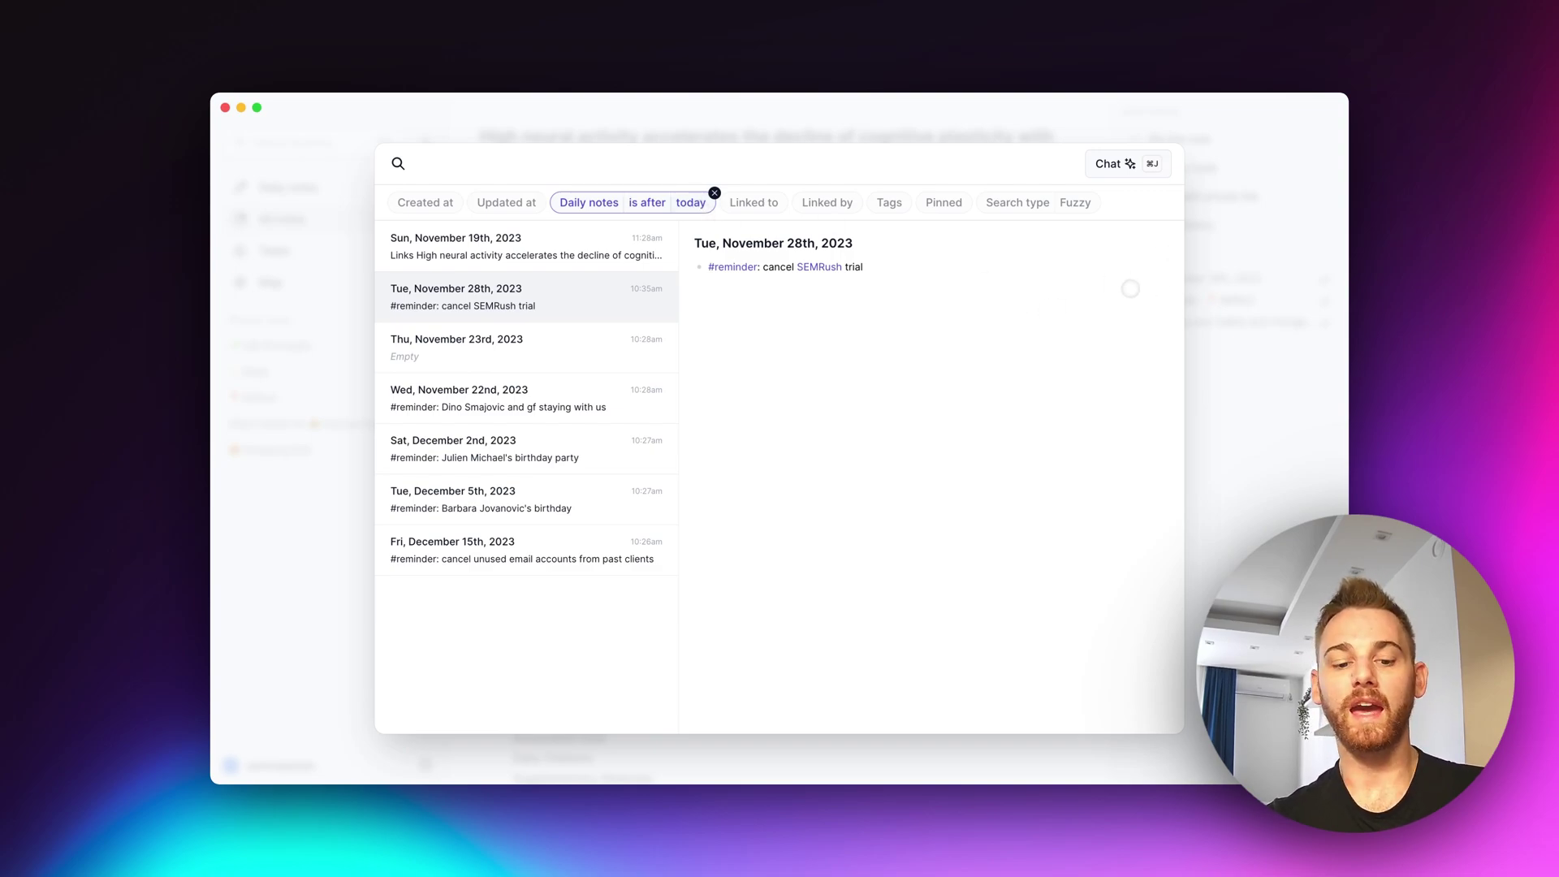
Step: Ask the AI chat 'What reminders do I have set in 2023?' about the upcoming daily notes
key("super+j")
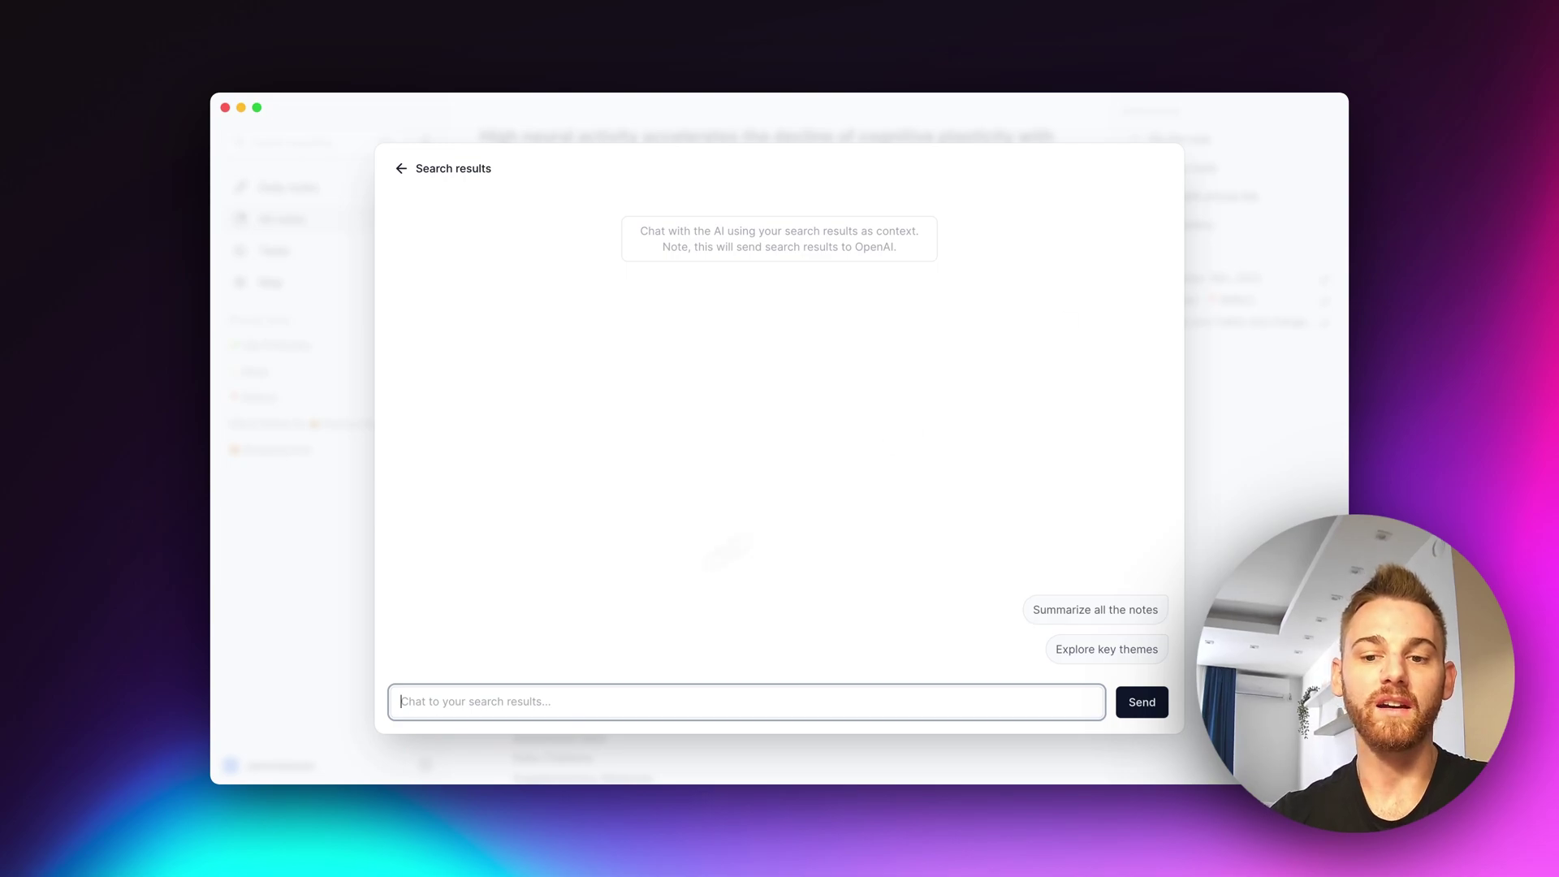
type("What reminders")
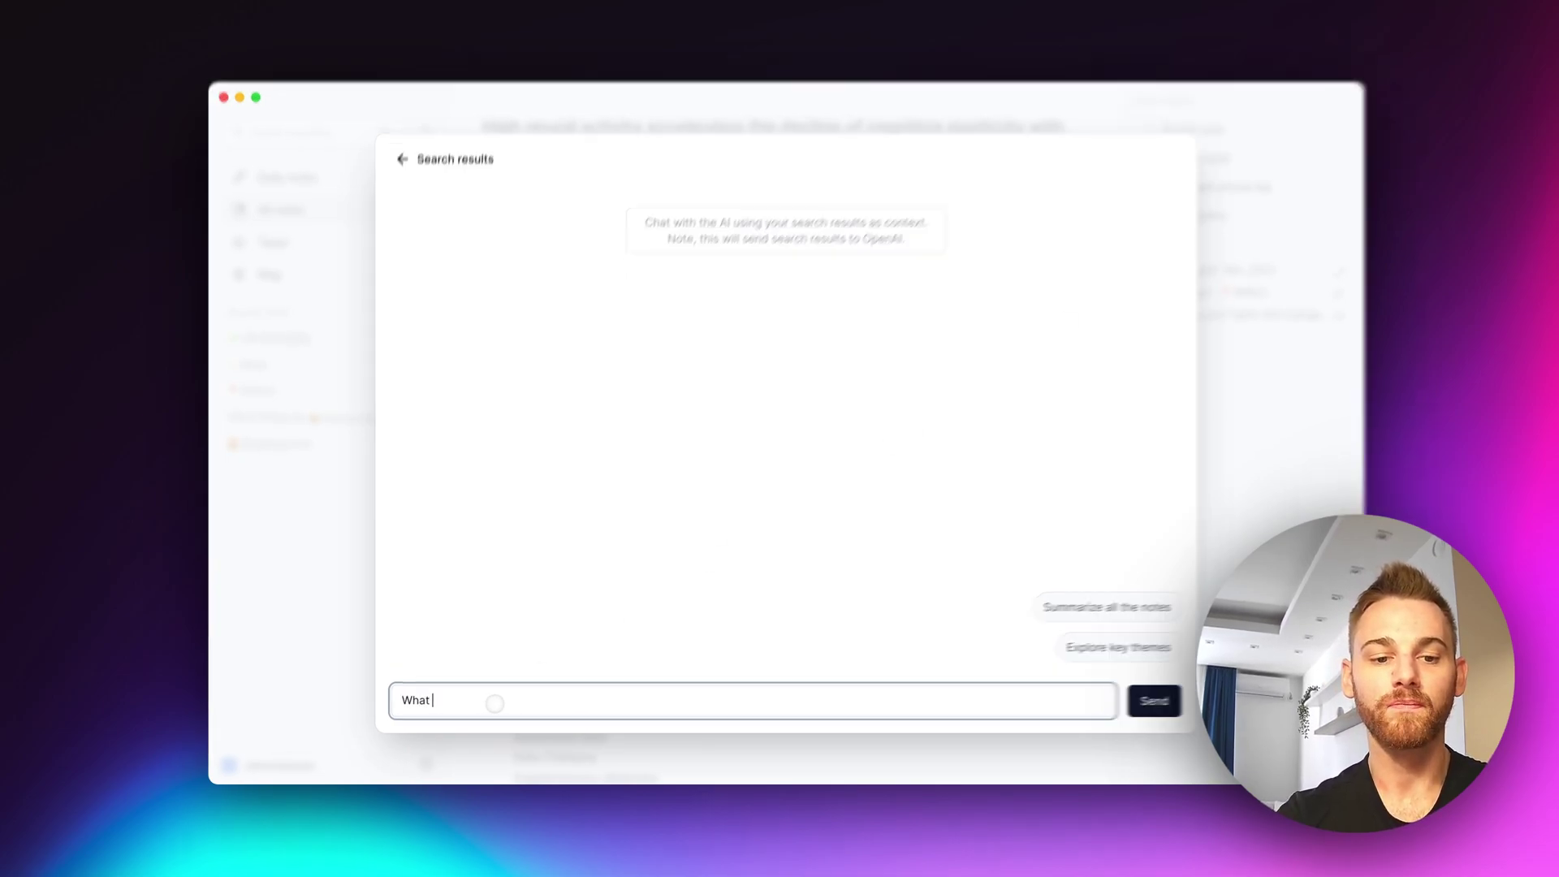
type(" do")
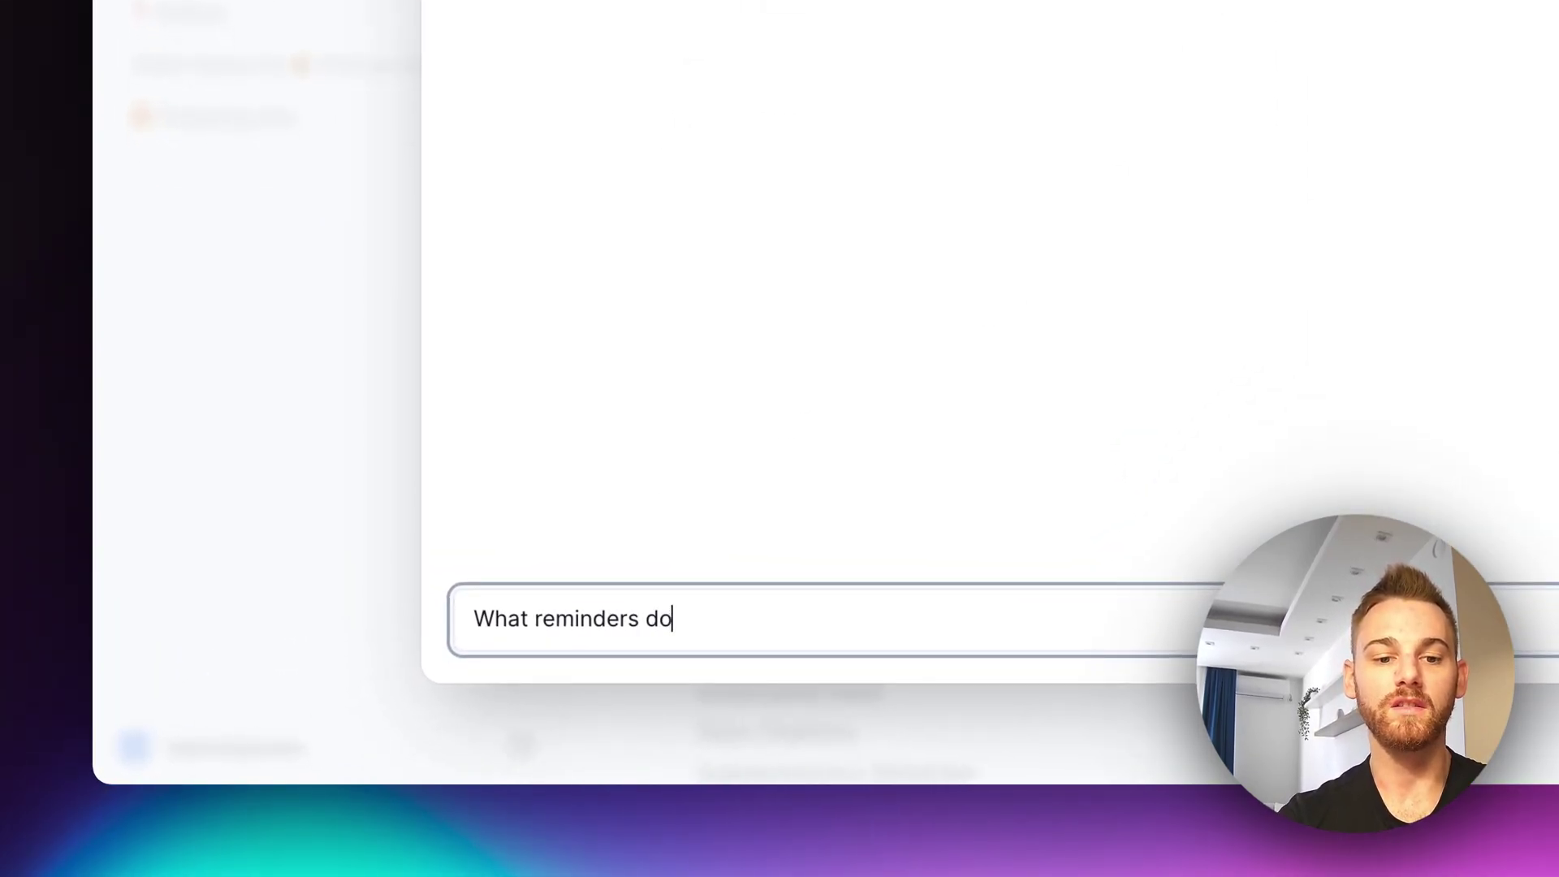
type(" I have set in ")
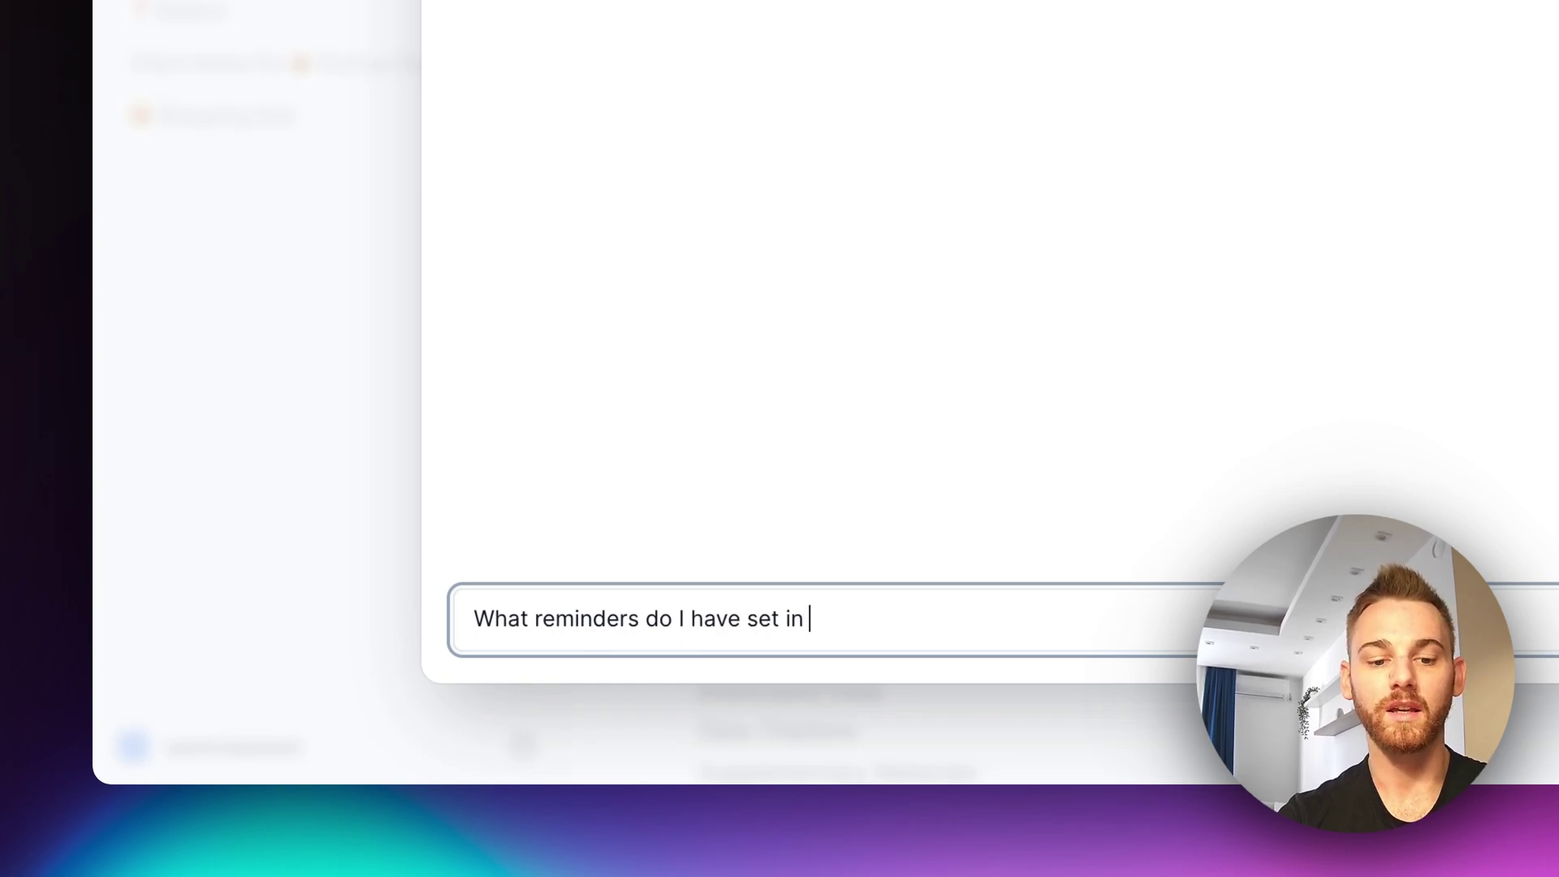
type("2023?")
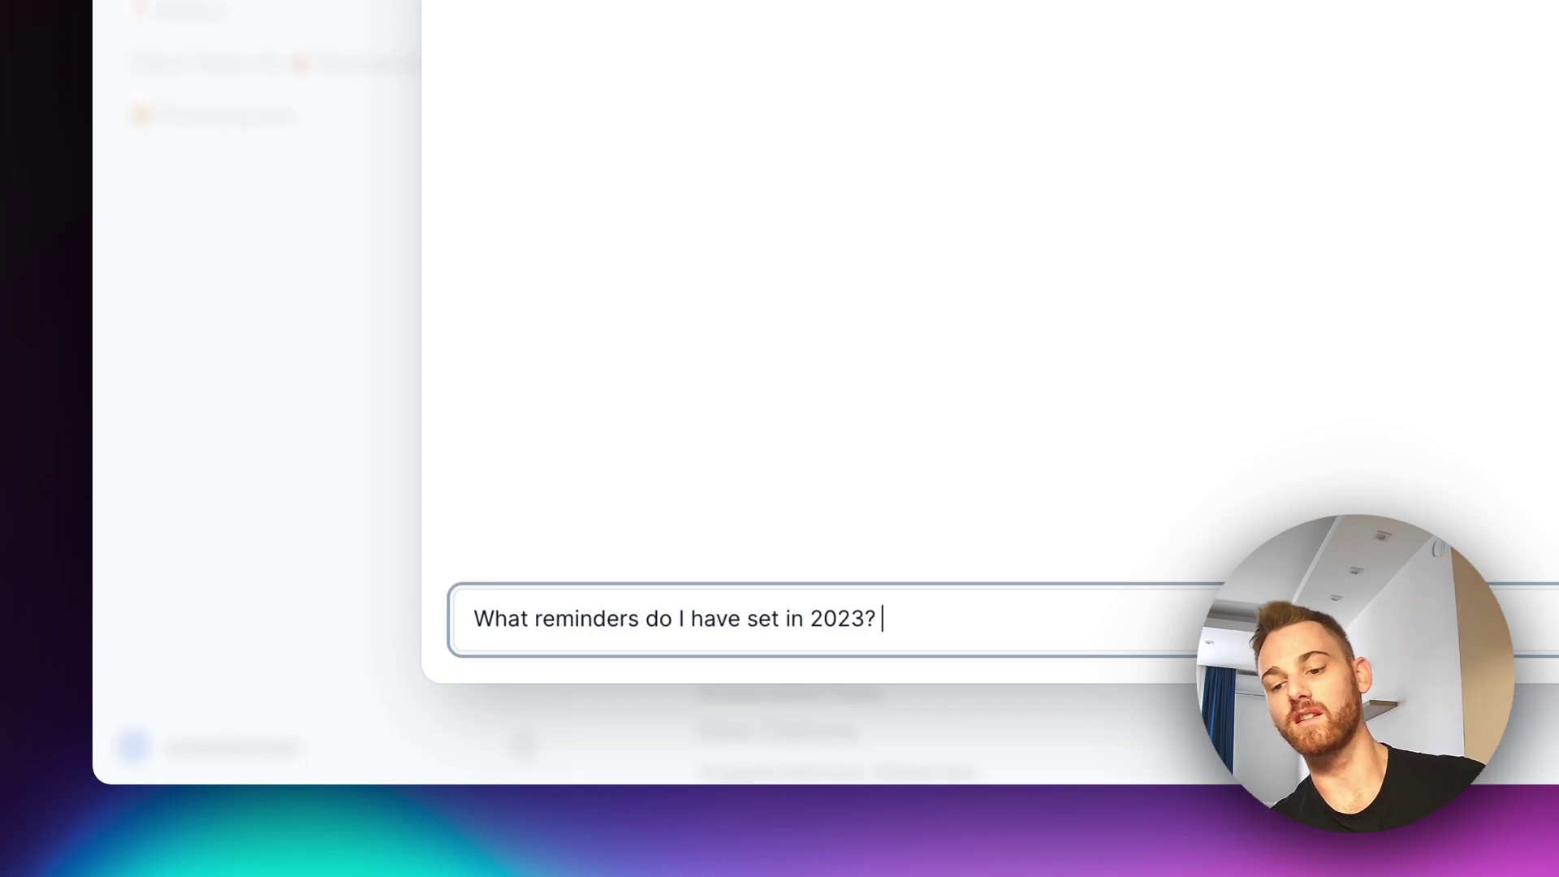
key("Return")
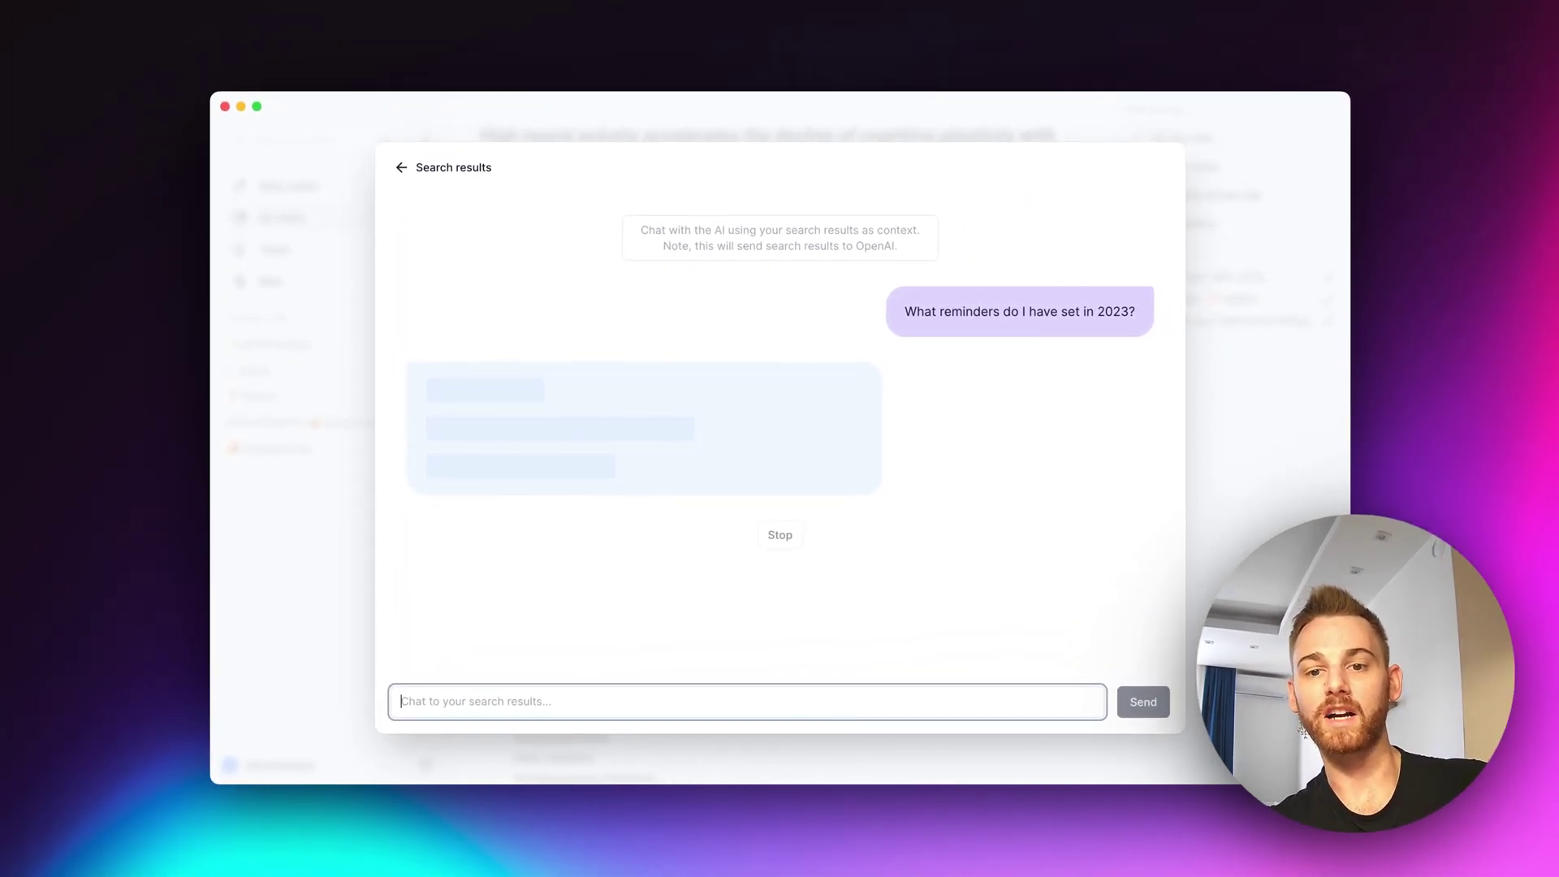